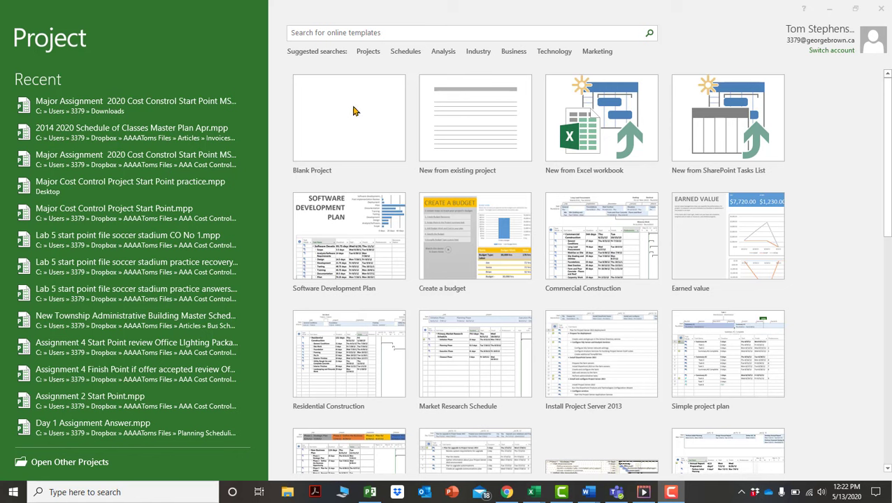
Create a new blank project and pin the ribbon so that it stays open.
click(351, 145)
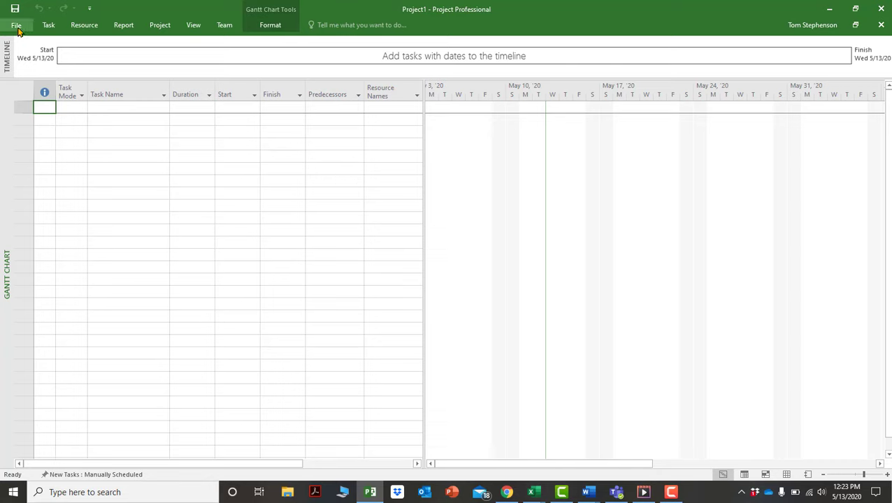
click(86, 27)
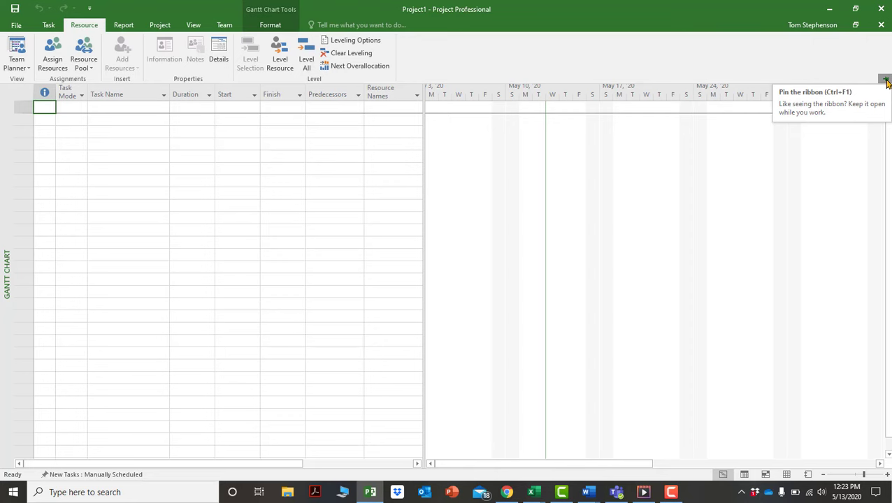
click(887, 82)
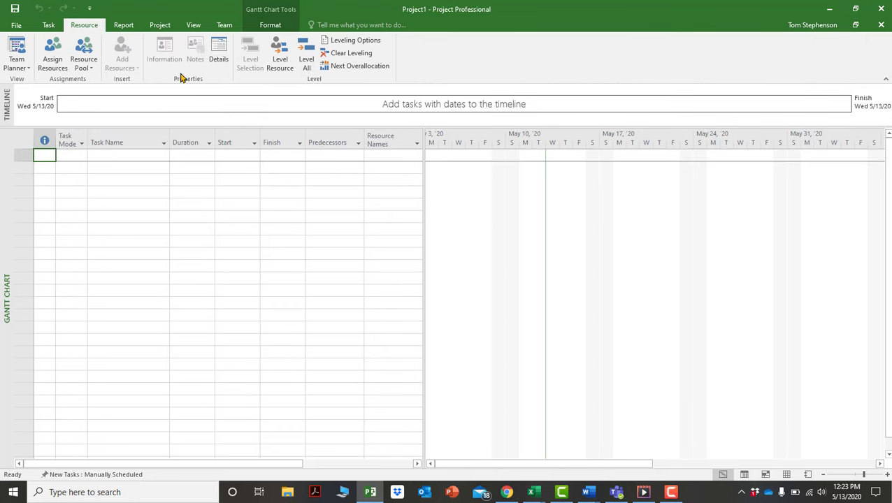
Look over the report, project, task and resource commands and the file management page with its recent projects.
click(124, 25)
click(161, 26)
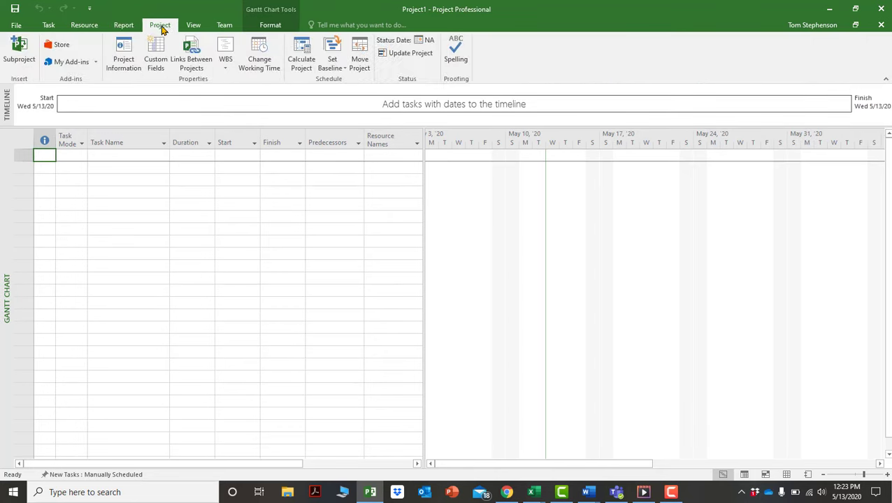
click(48, 26)
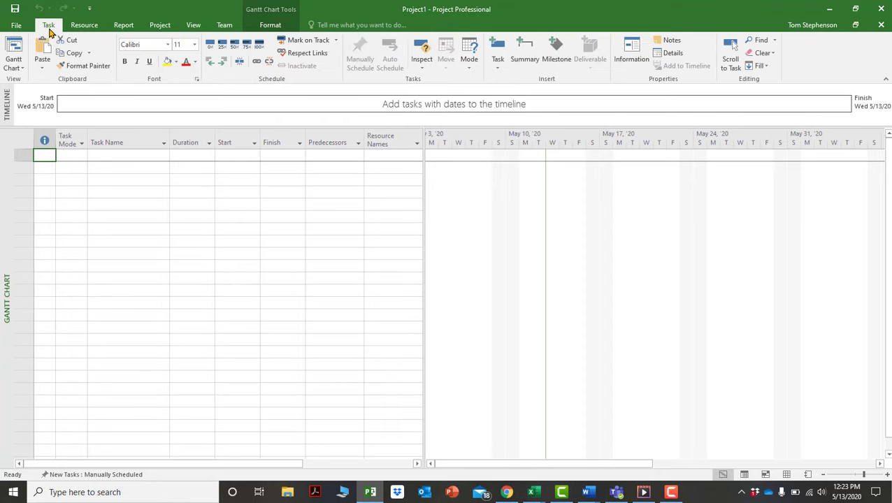
click(80, 28)
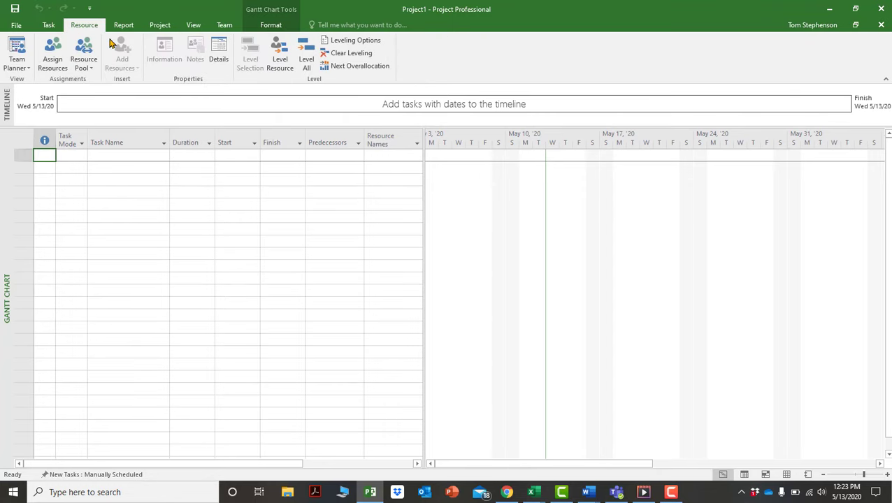
click(21, 27)
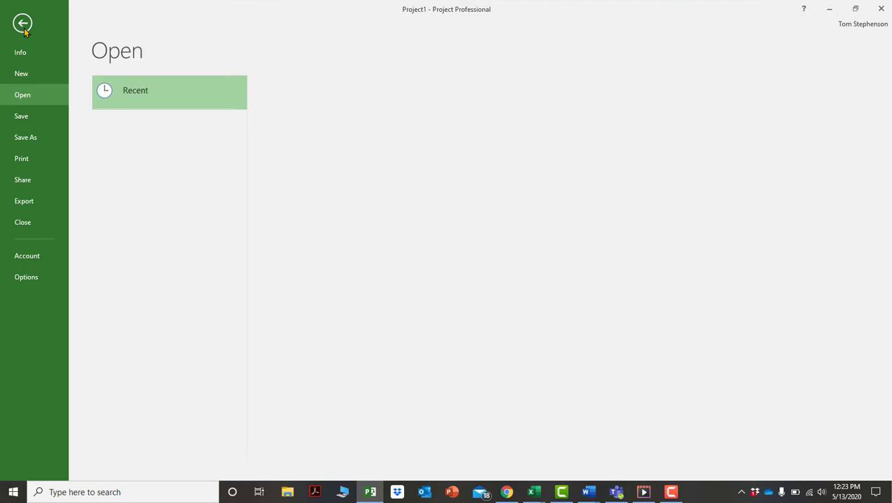
click(23, 24)
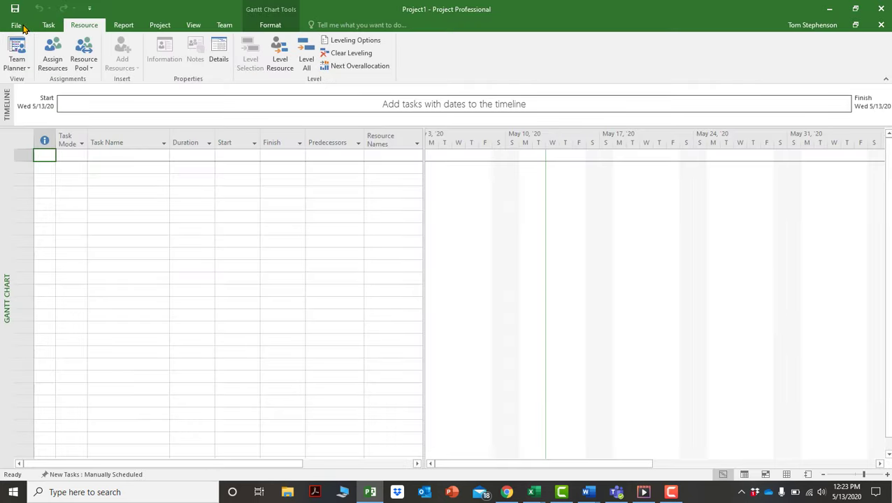
click(19, 26)
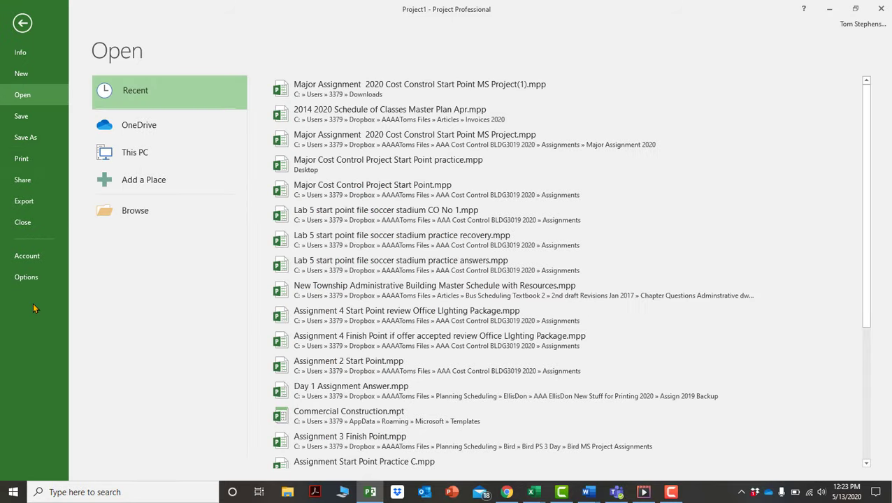
click(22, 24)
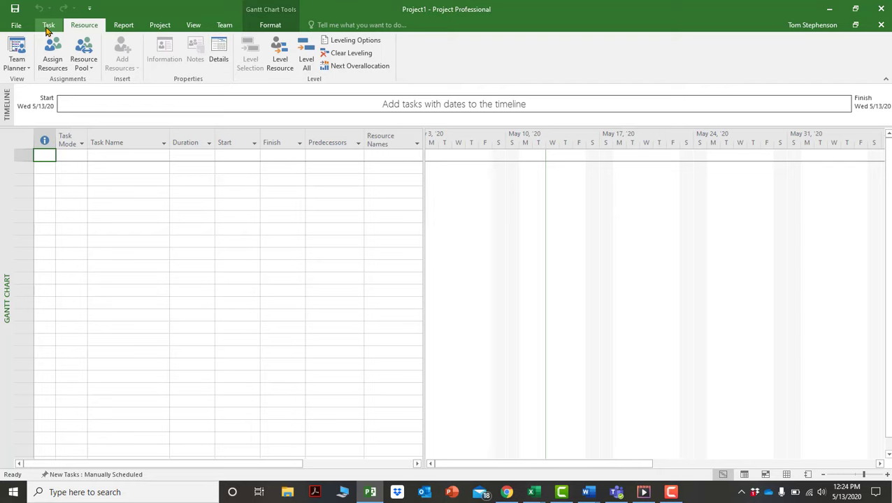
Examine the task, resource, report and project commands, plus the timescale, network diagram and Gantt chart view choices.
click(49, 26)
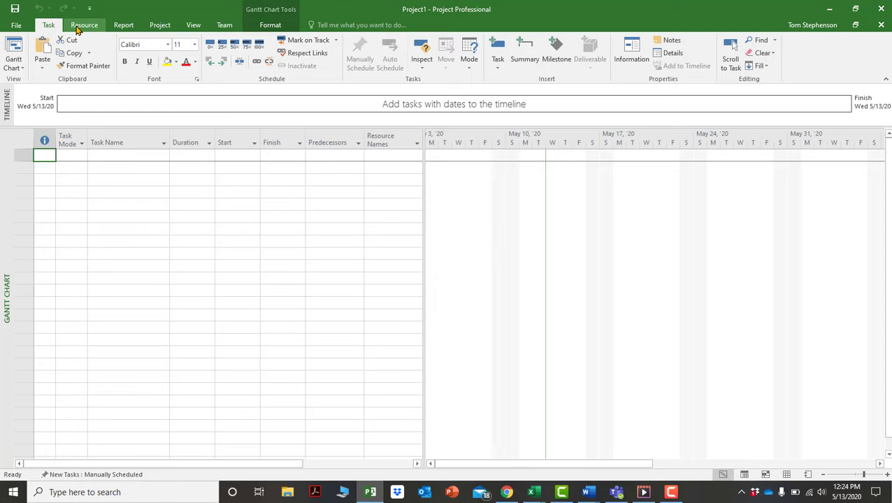
click(78, 26)
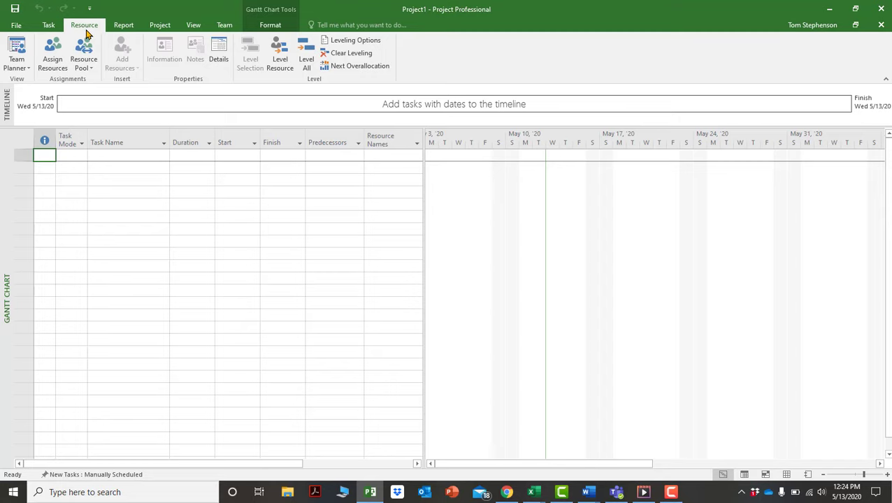
click(127, 30)
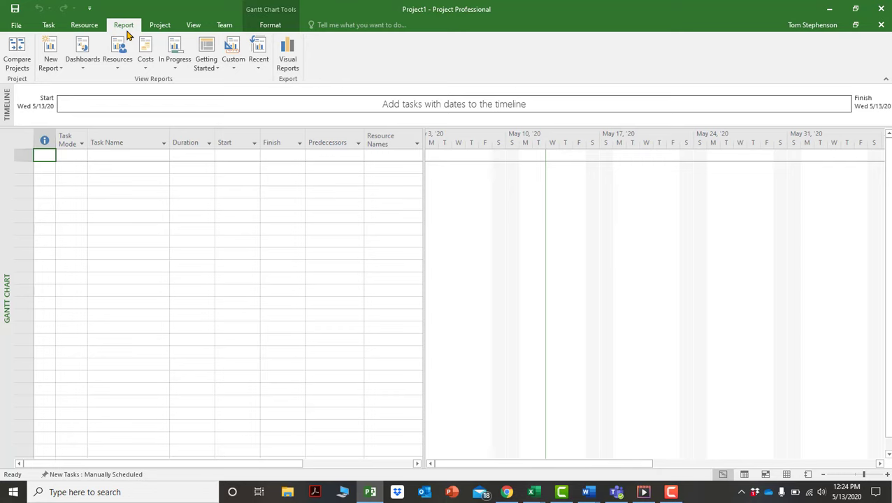
click(154, 26)
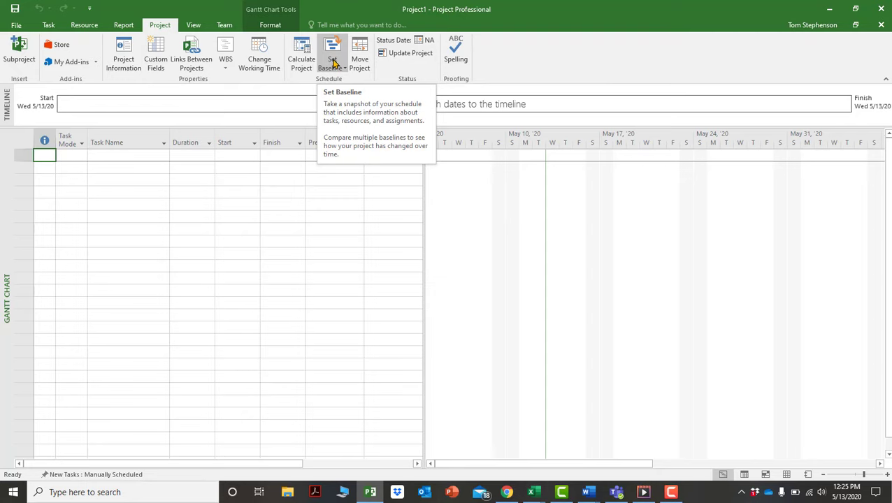
click(204, 26)
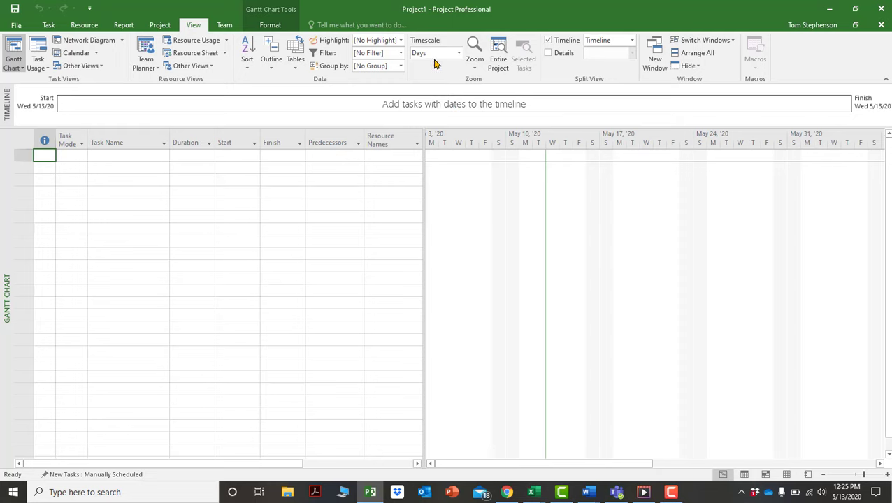
click(459, 54)
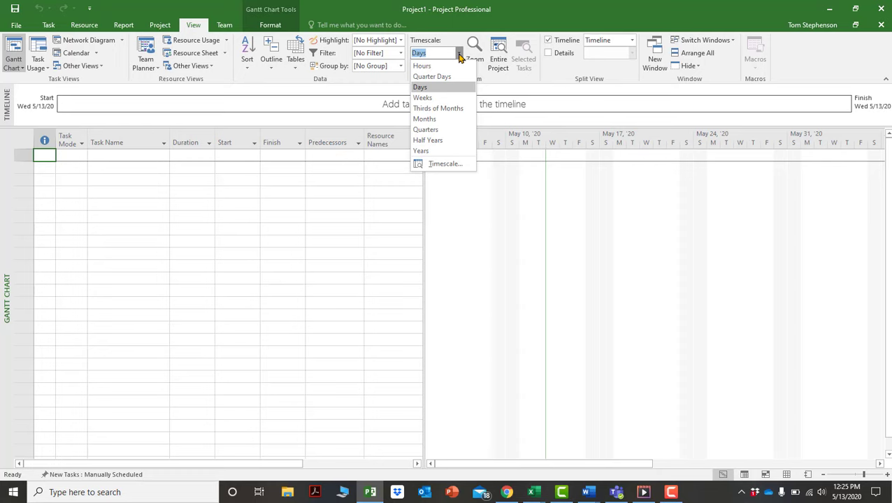
click(123, 42)
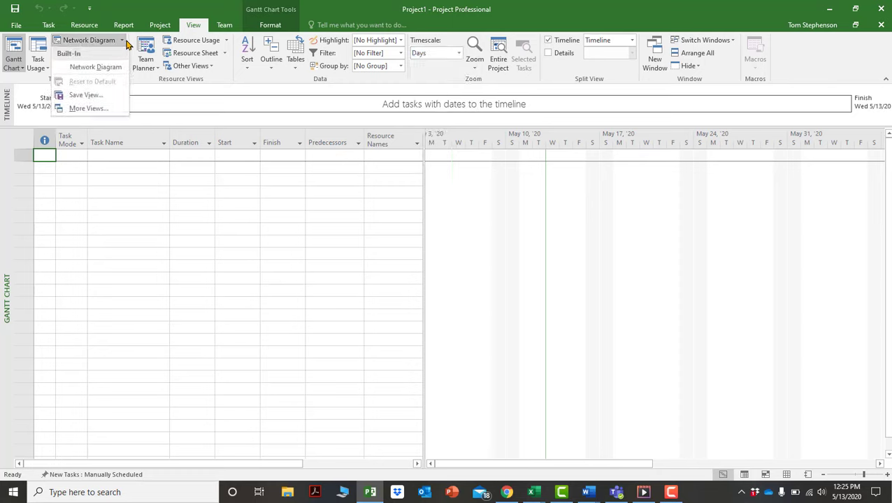
click(104, 171)
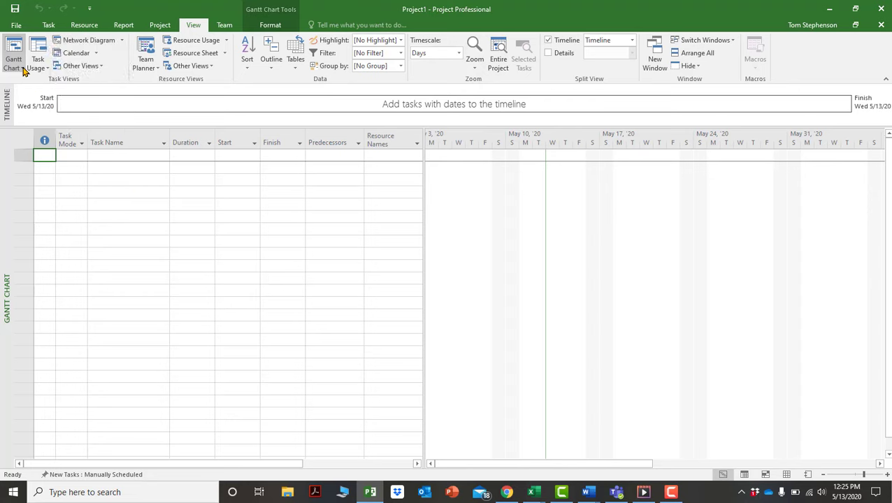
click(23, 68)
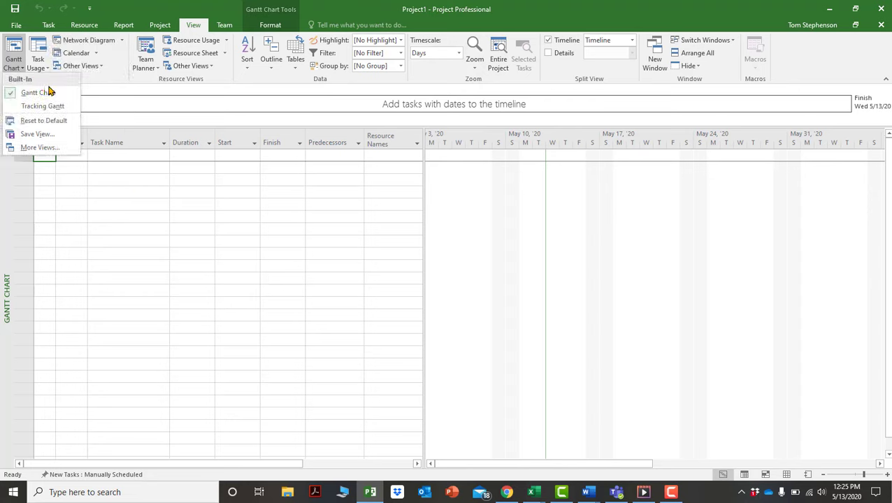
click(171, 95)
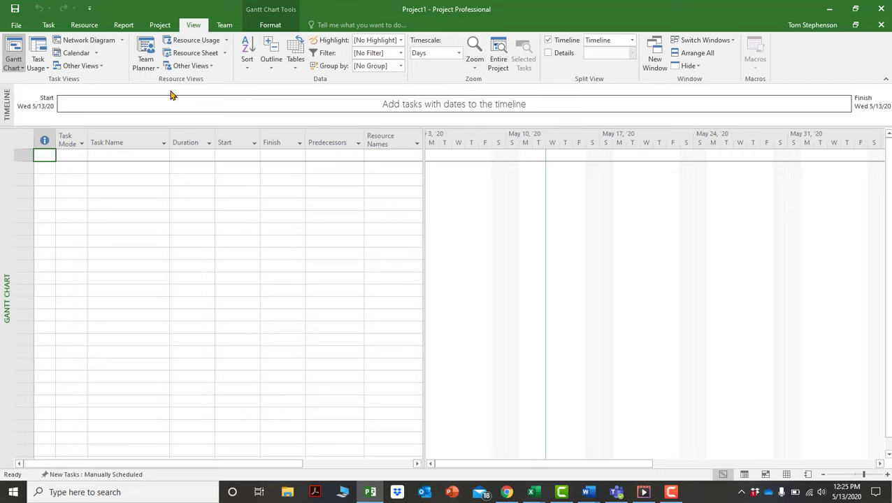
Examine the team commands and the Gantt chart formatting options, including the bar formats and drawing shapes.
click(222, 27)
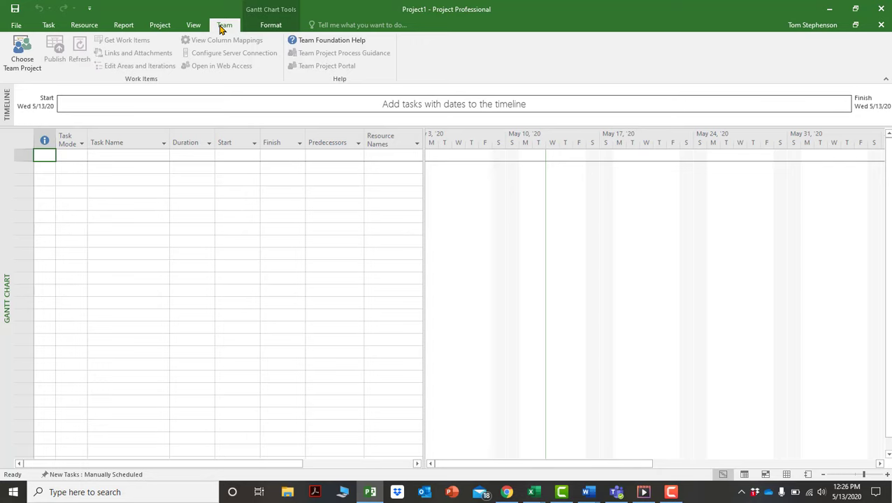
click(268, 26)
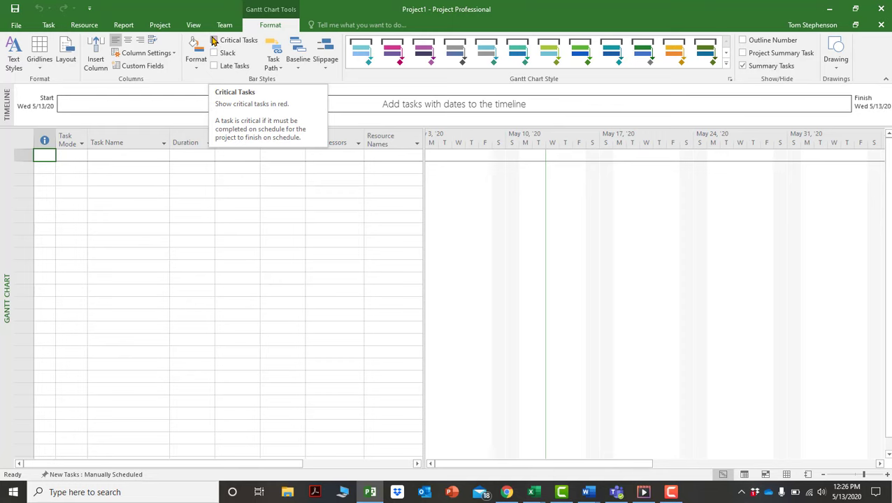
click(198, 68)
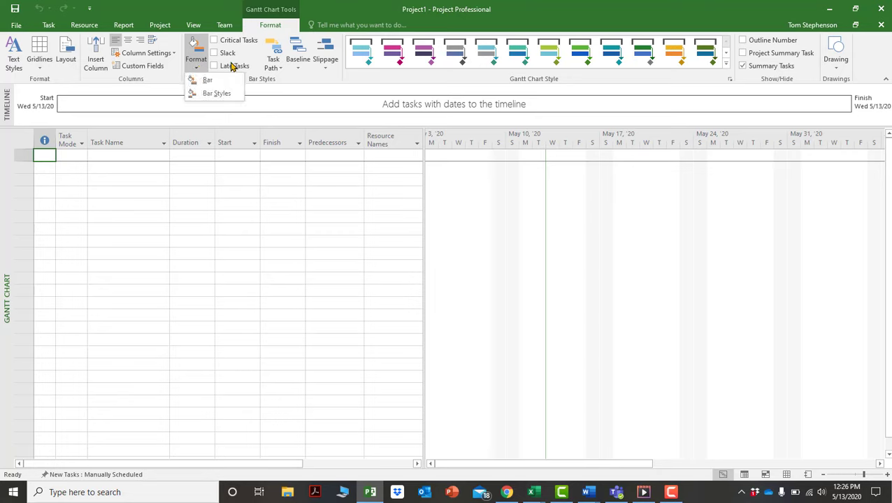
key(Escape)
click(837, 67)
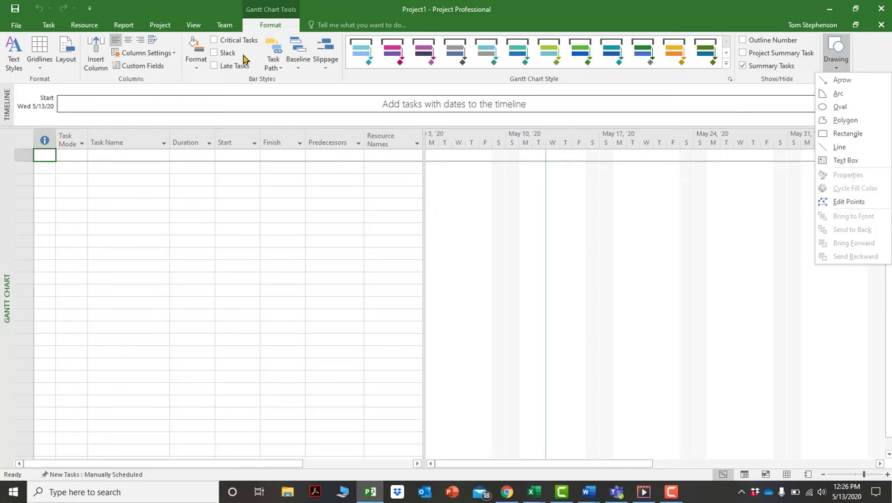
click(48, 26)
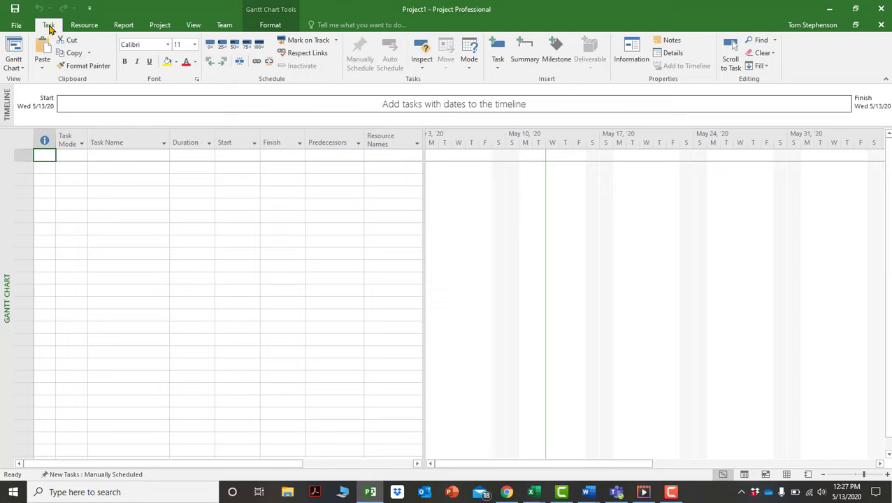
Set the project's start date to Tue 9/15/20 in the project information.
click(155, 28)
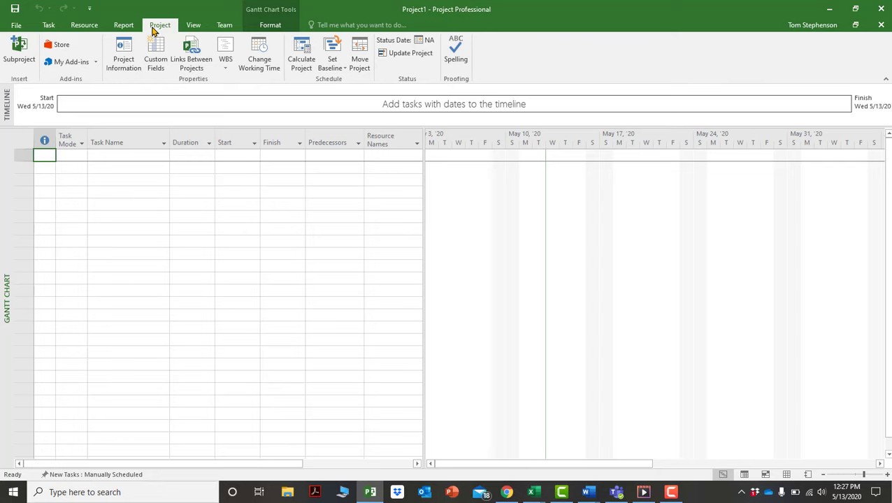
click(123, 50)
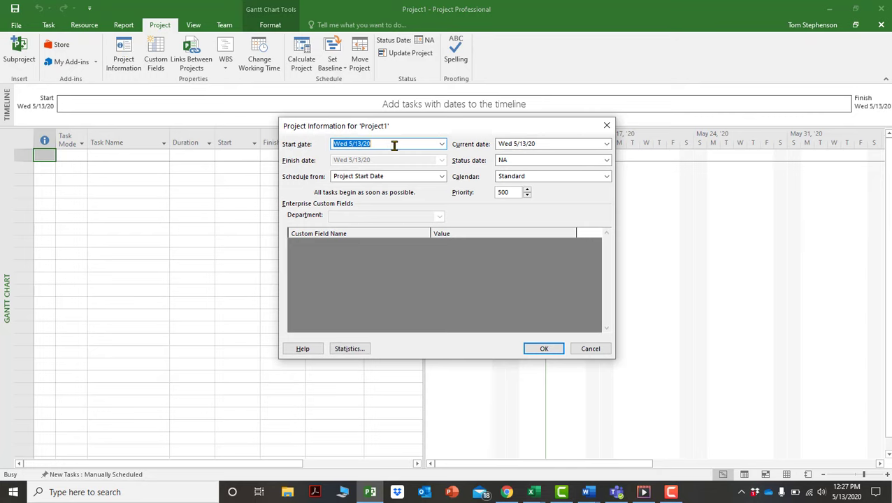
click(442, 144)
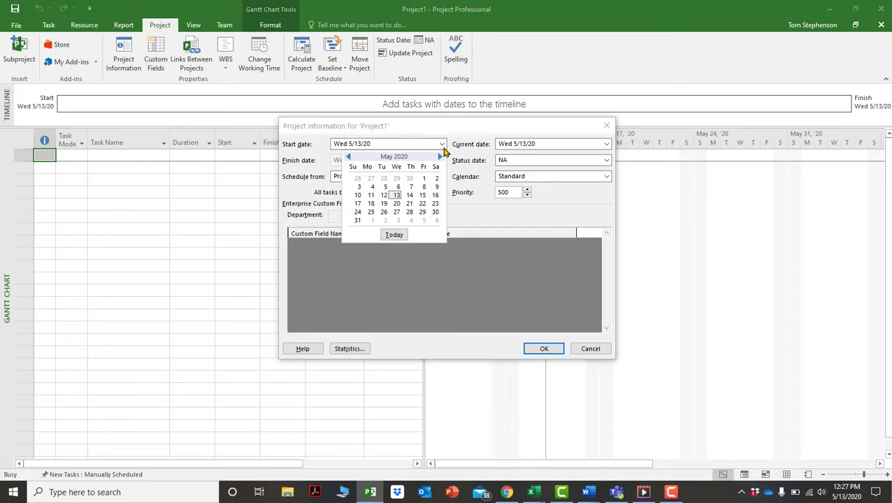
click(440, 156)
click(440, 157)
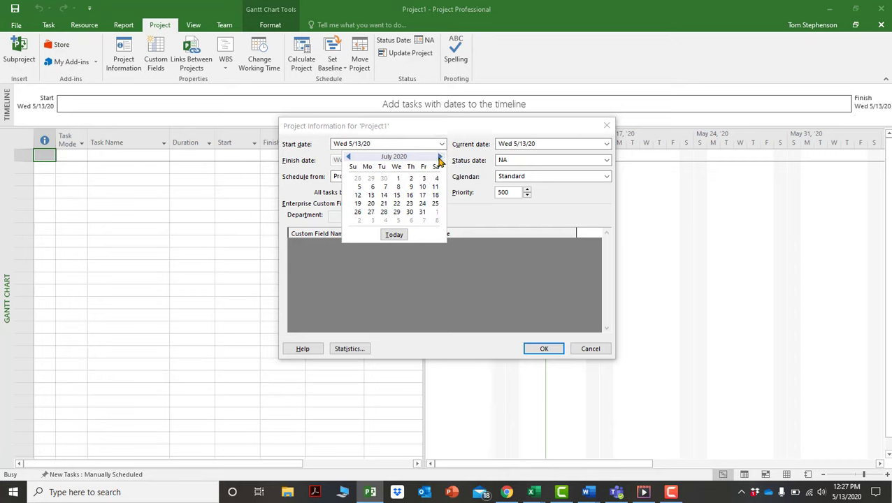
click(440, 156)
click(440, 157)
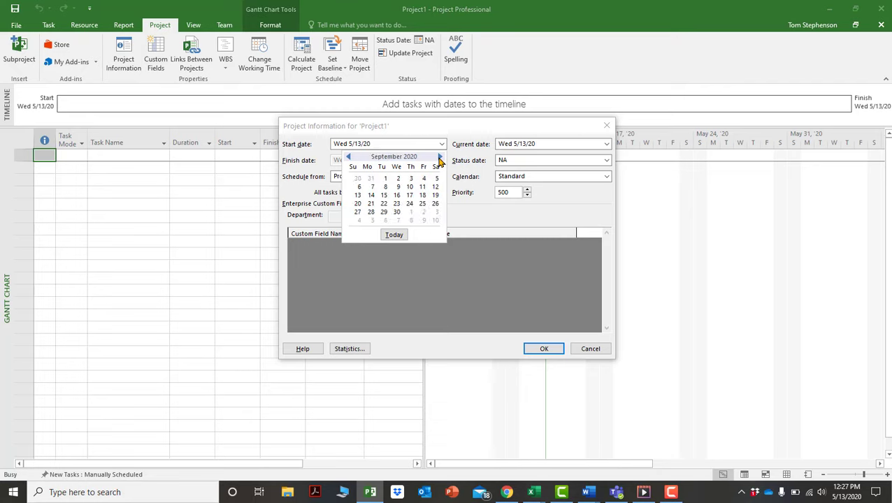
click(384, 196)
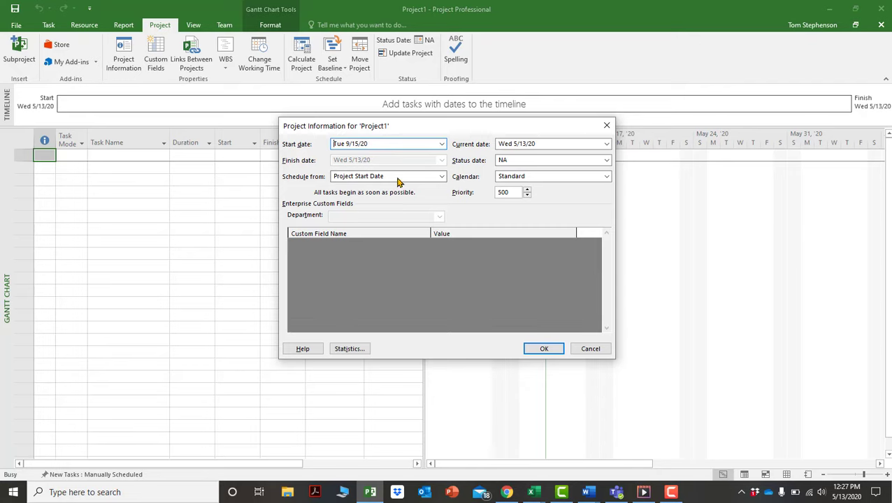
click(543, 348)
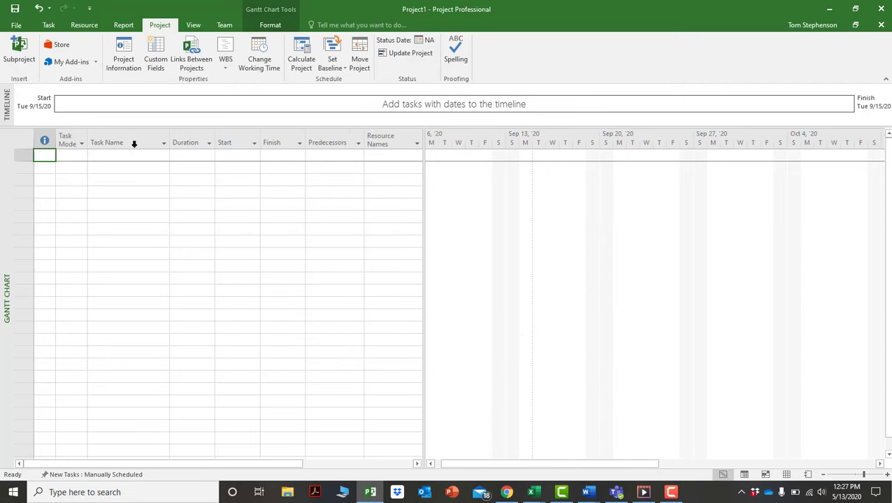
Add a first task named Bathroom Renovation and widen the Task Name column so the name fits on one line.
click(138, 157)
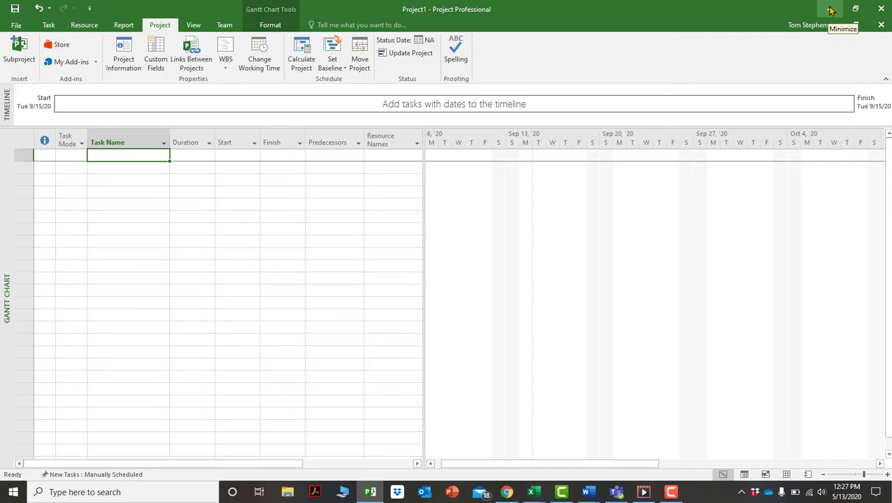
text(Bathroo)
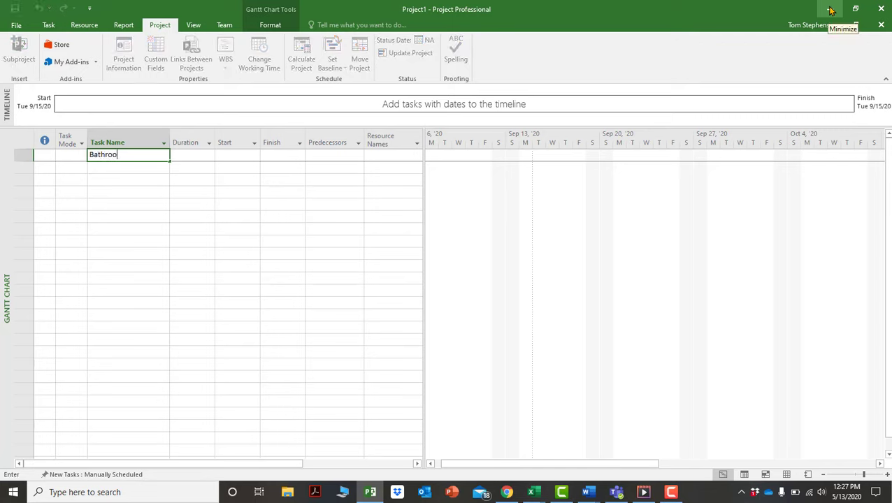
text(m )
text(Rem)
key(BackSpace)
key(BackSpace)
key(BackSpace)
text(Renovation)
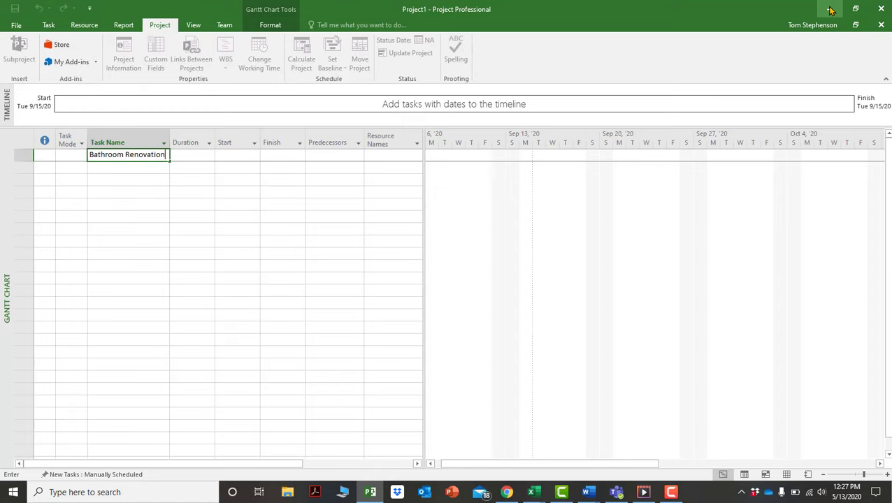
key(Return)
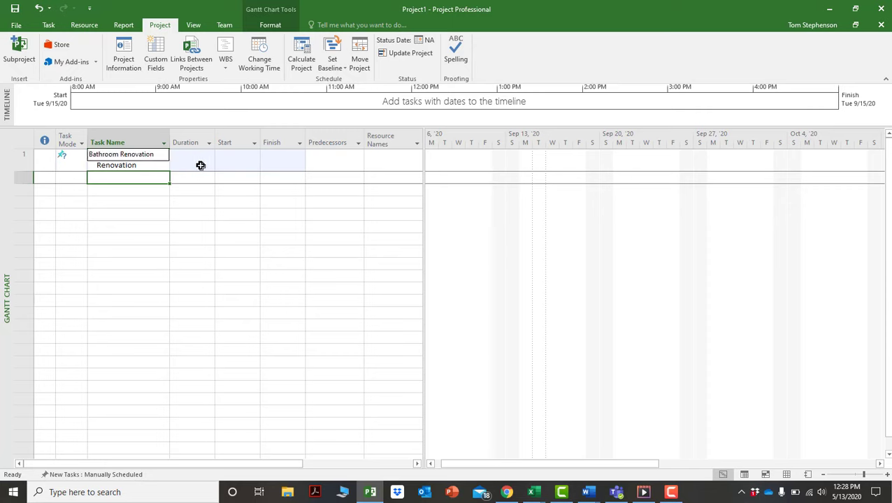
drag(170, 140, 205, 140)
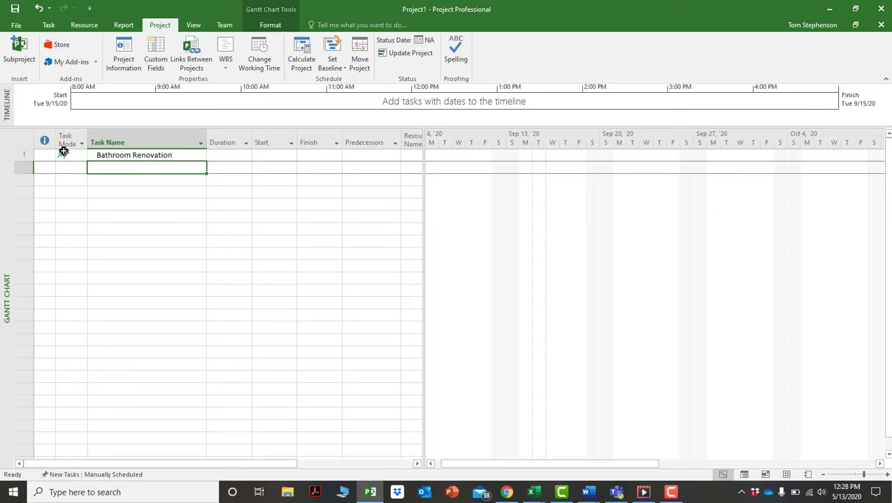
Set the Bathroom Renovation task's mode to Auto Scheduled.
click(66, 156)
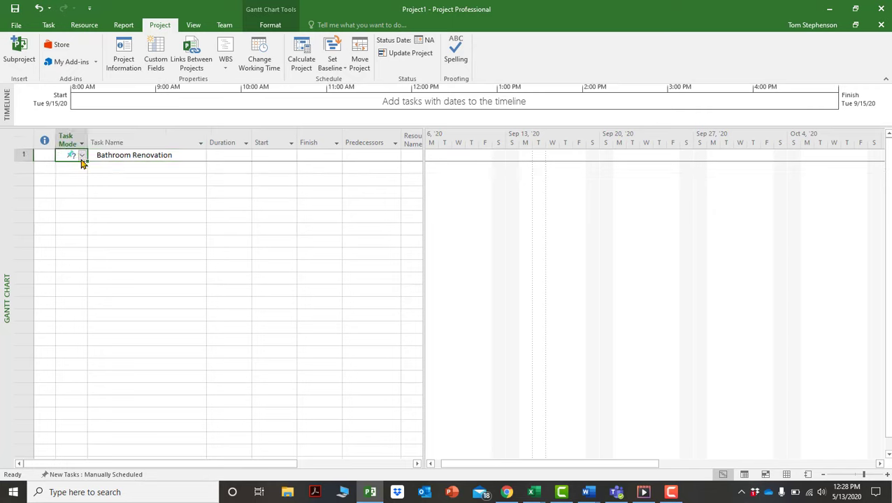
click(83, 157)
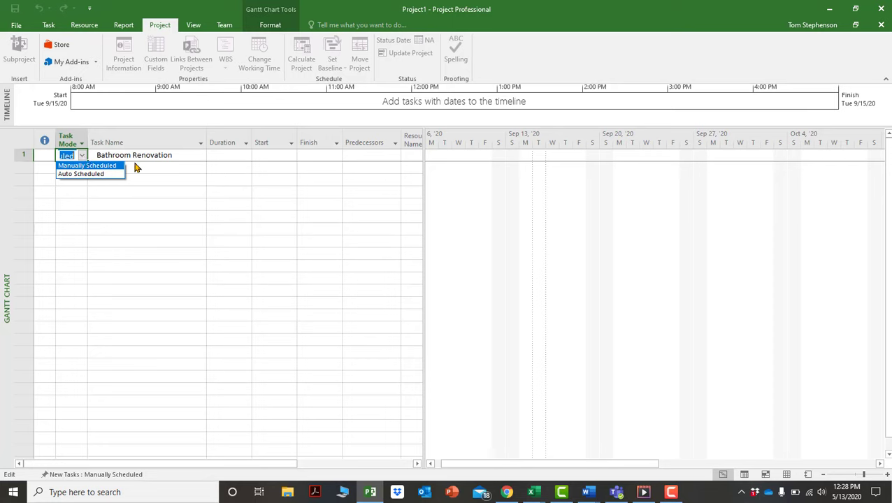
click(86, 179)
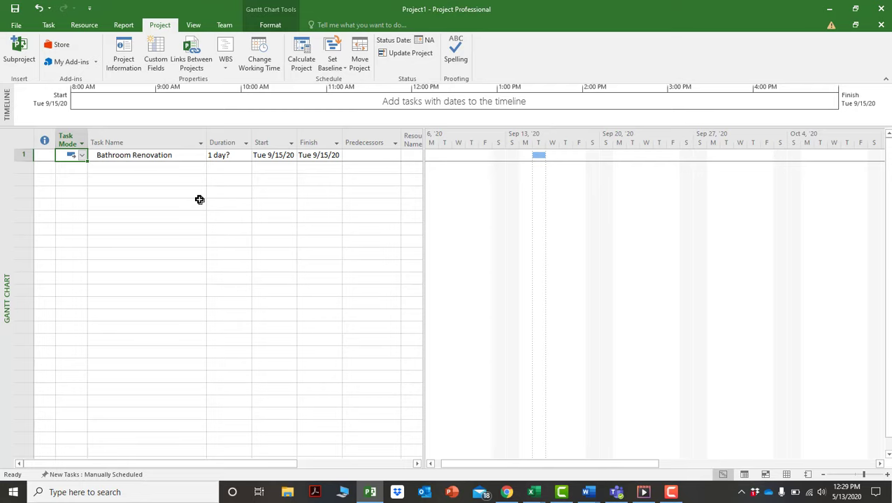
Add a task named Demolish Existing Bathroom directly below Bathroom Renovation.
click(188, 176)
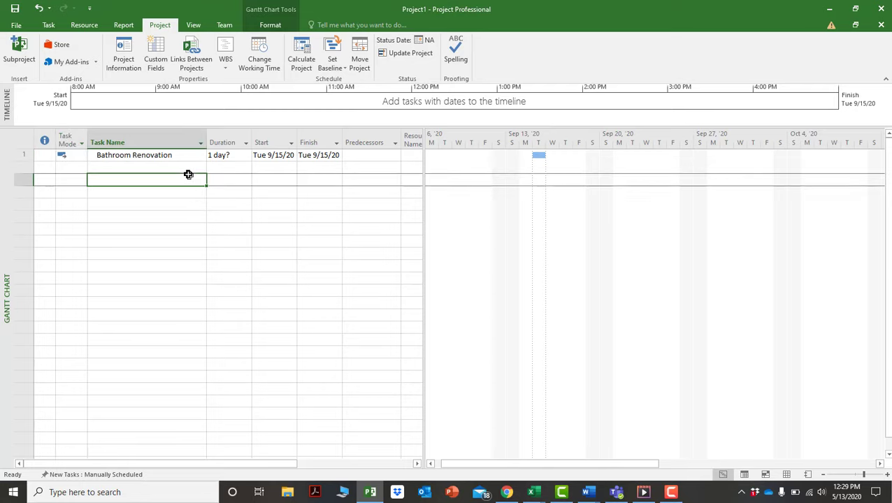
click(189, 168)
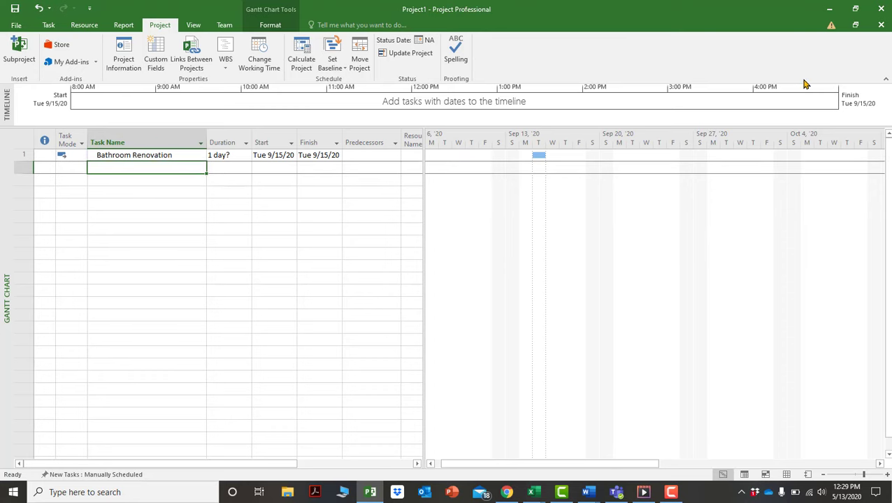
text(Demolit)
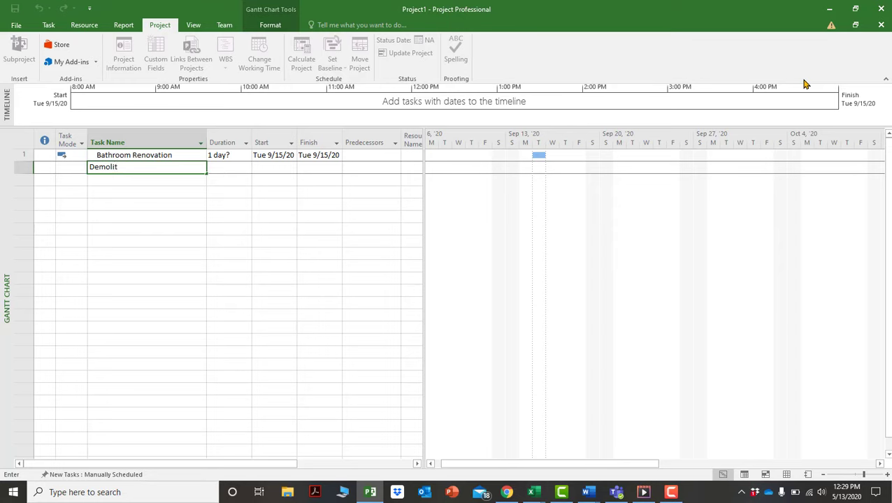
key(BackSpace)
text(sh Existing Bathroom)
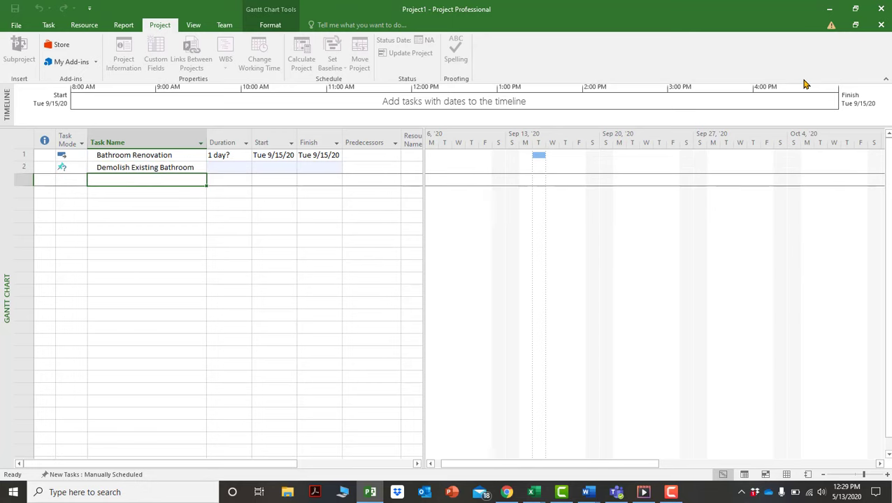
key(Return)
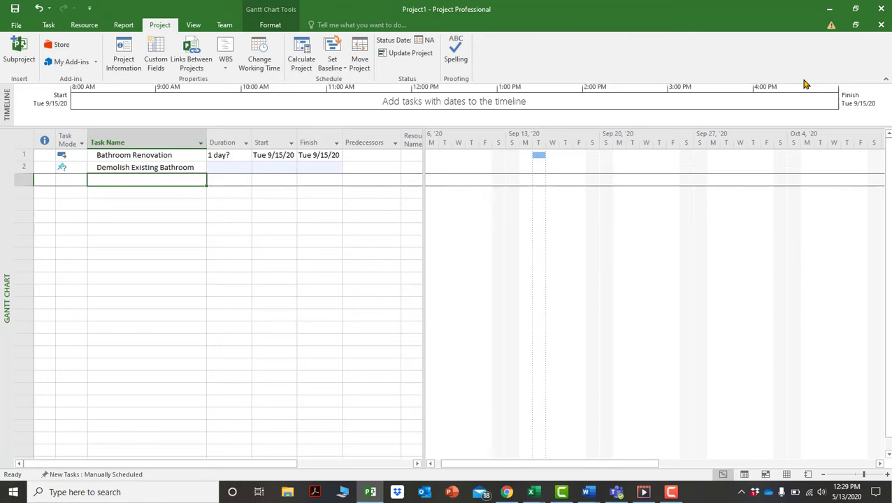
Set the Demolish Existing Bathroom task to Auto Scheduled and make Auto Scheduled the default mode for new tasks.
click(81, 171)
click(82, 167)
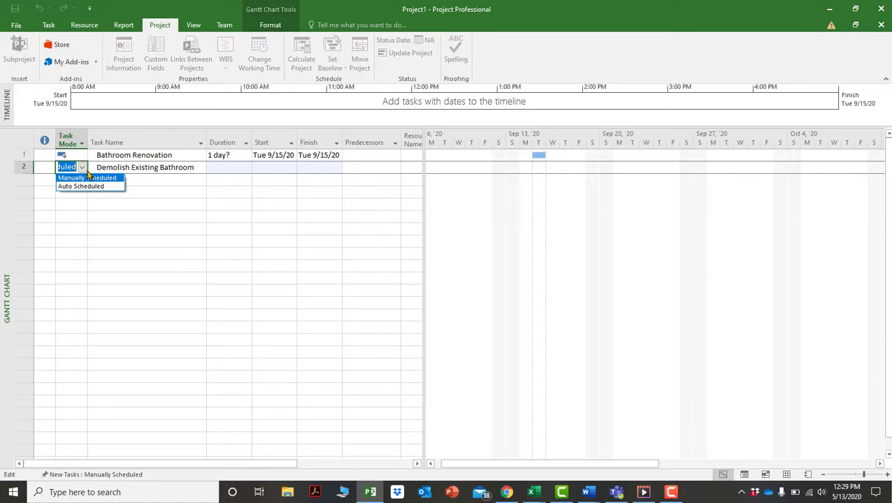
click(91, 187)
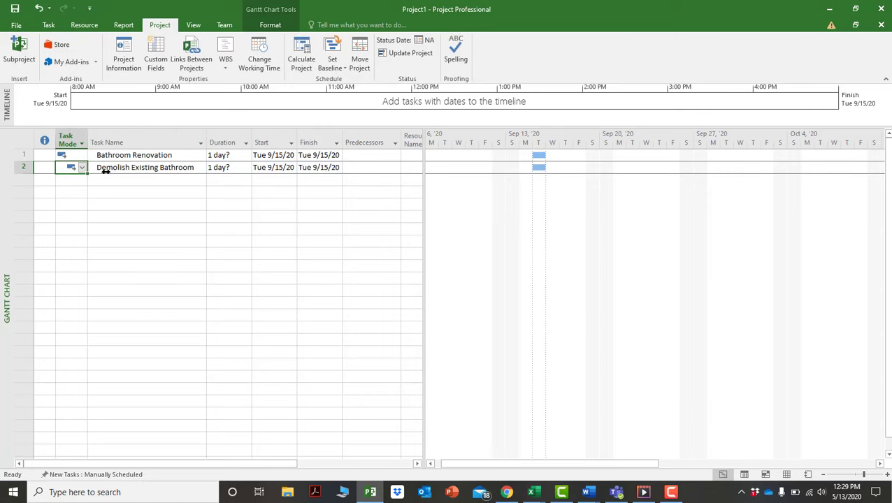
click(128, 478)
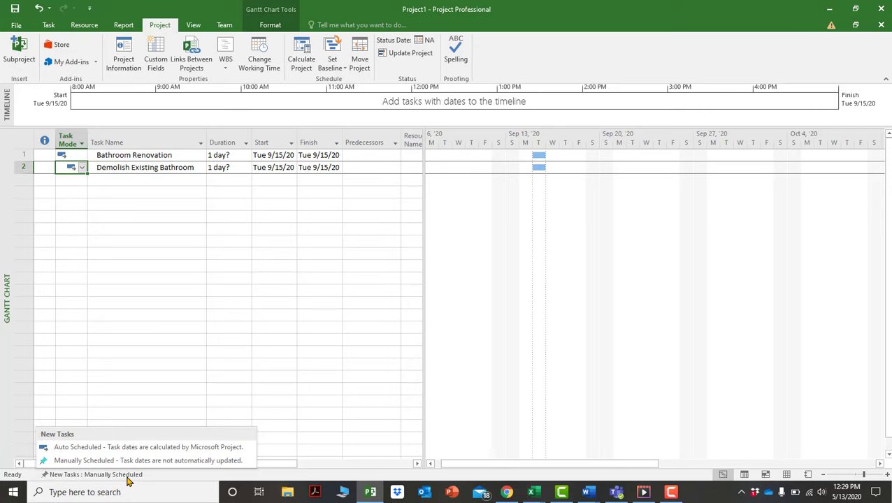
click(129, 451)
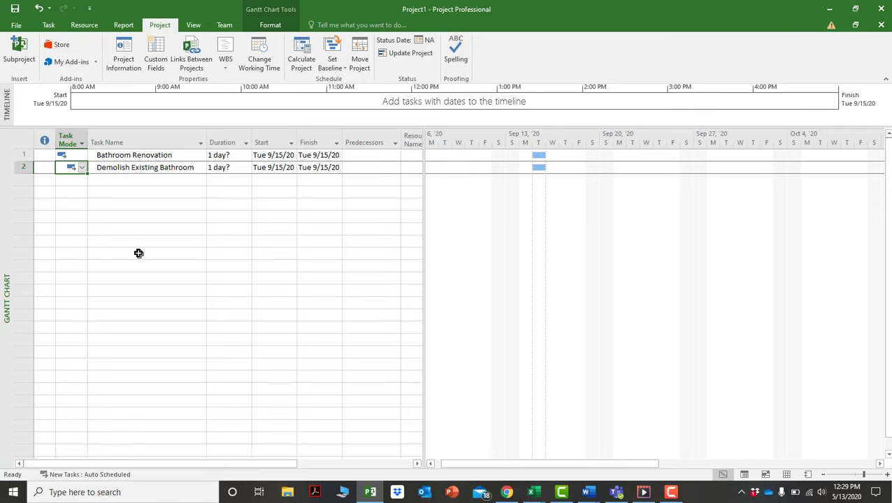
Add a task named Stud Walls below Demolish Existing Bathroom.
click(142, 181)
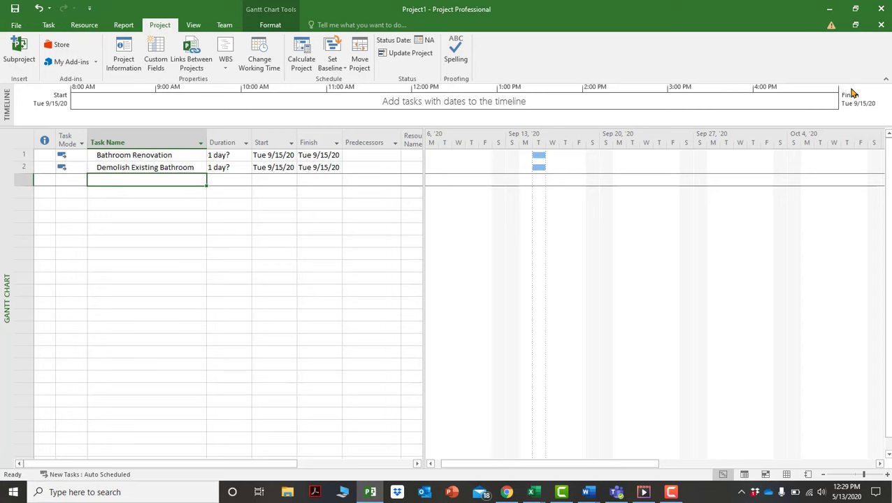
text(Stud Wal)
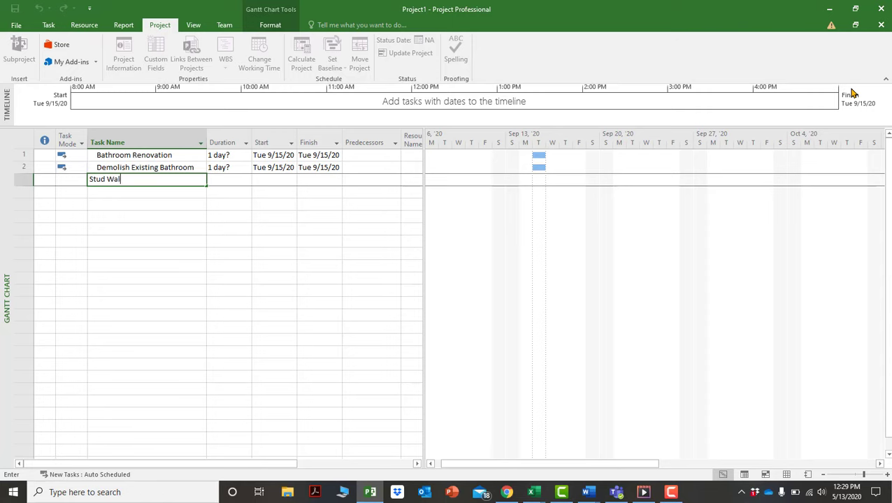
text(ls)
key(Return)
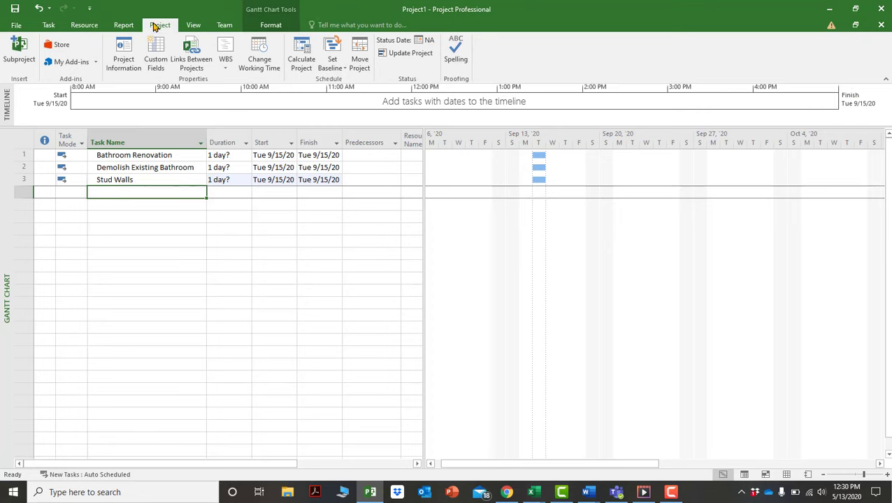
Review the start date, finish date and scheduling settings in the project information without changing them.
click(123, 56)
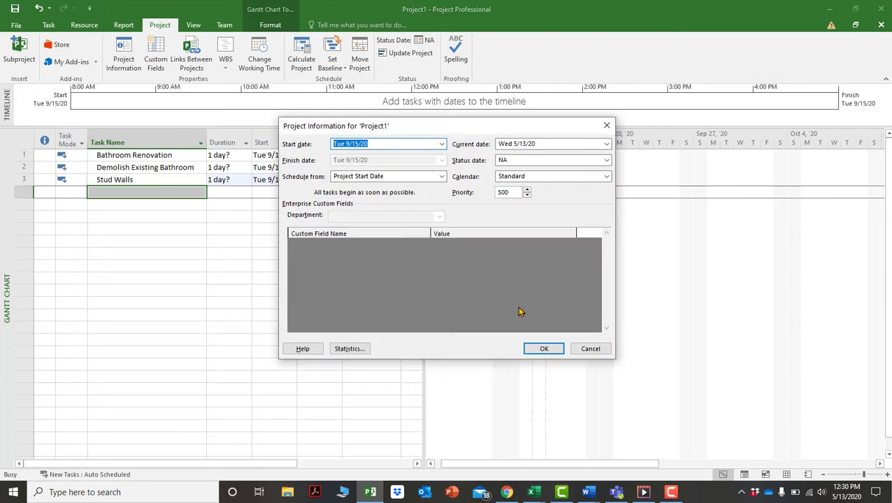
click(545, 349)
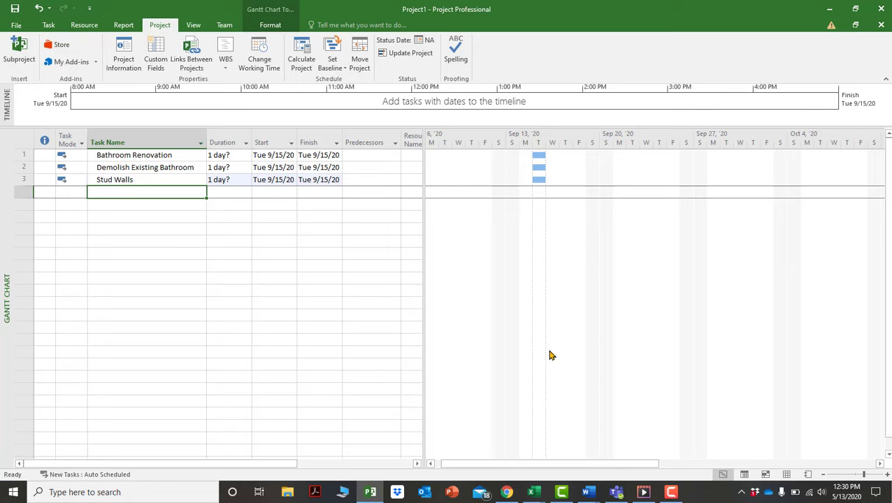
click(126, 54)
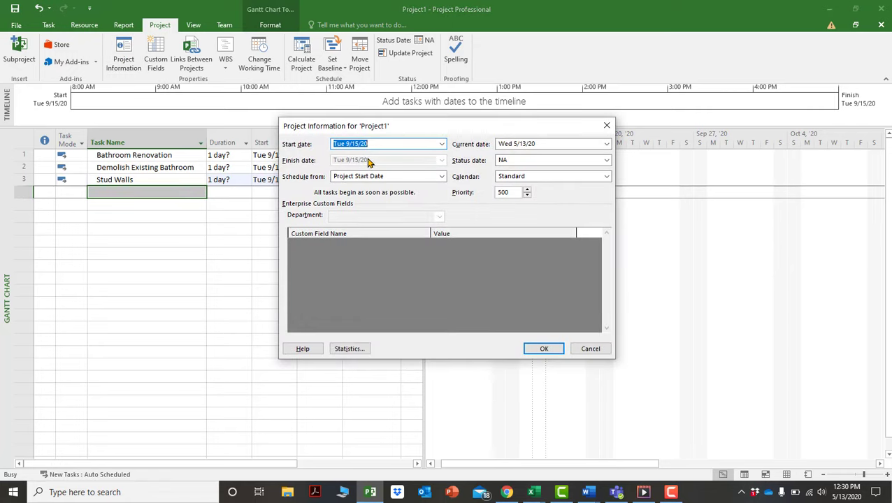
click(605, 127)
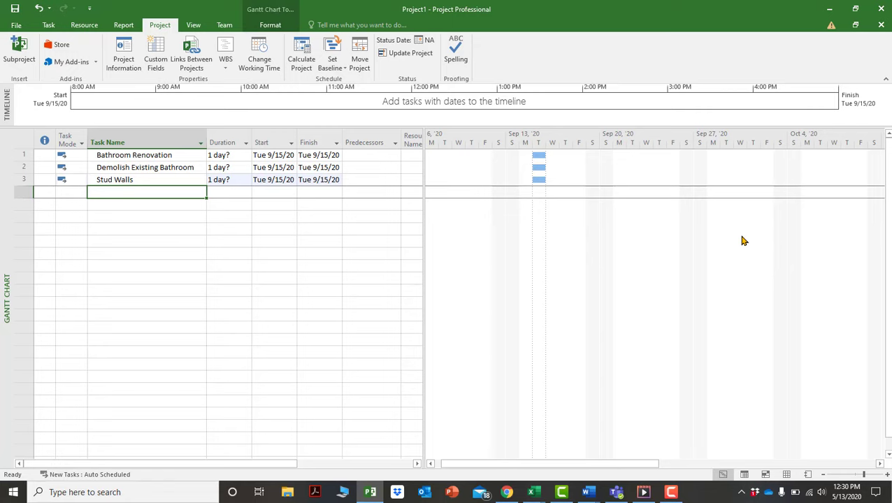
Add the tasks Rough in plumbing, Rough in electrical and Rough in HVAC below Stud Walls.
text(R)
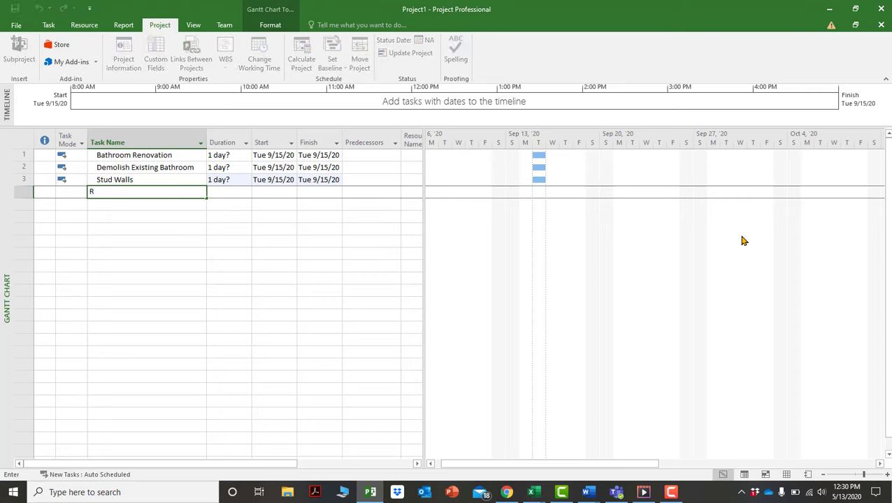
text(ough in plumbing)
key(Return)
text(Rough)
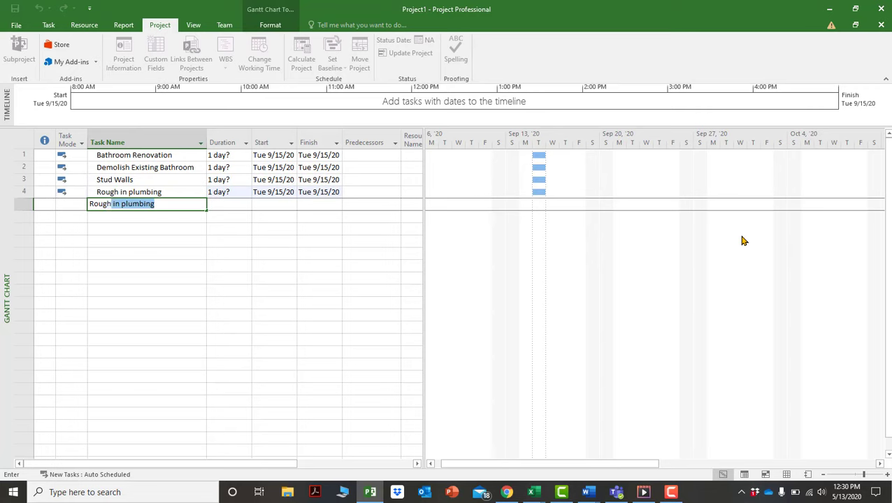
text( in elect)
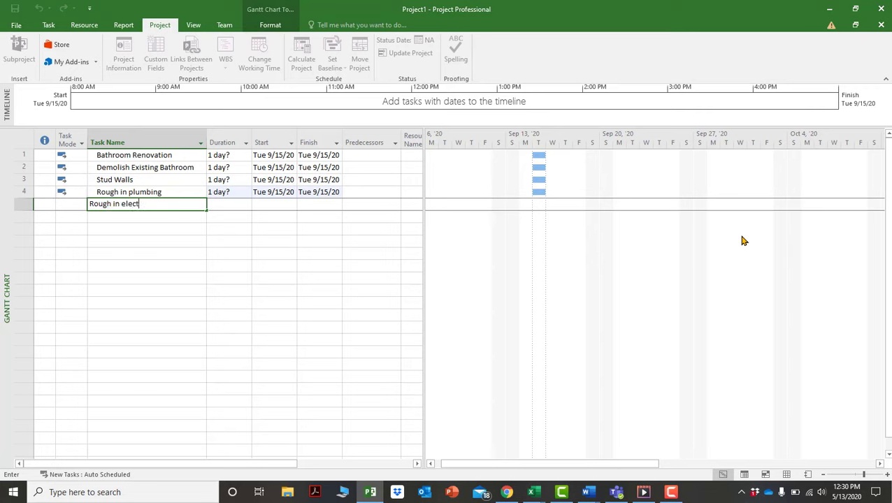
text(rical)
key(Return)
text(Rou)
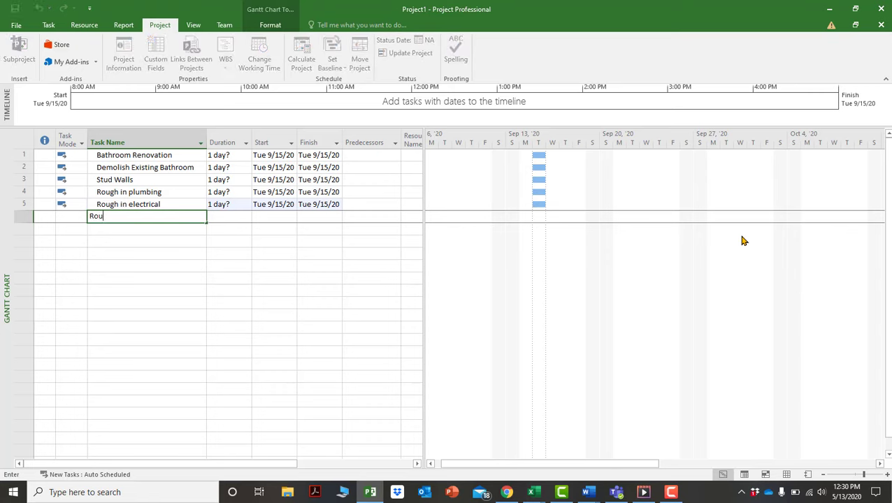
text(gh in HVAC)
key(Return)
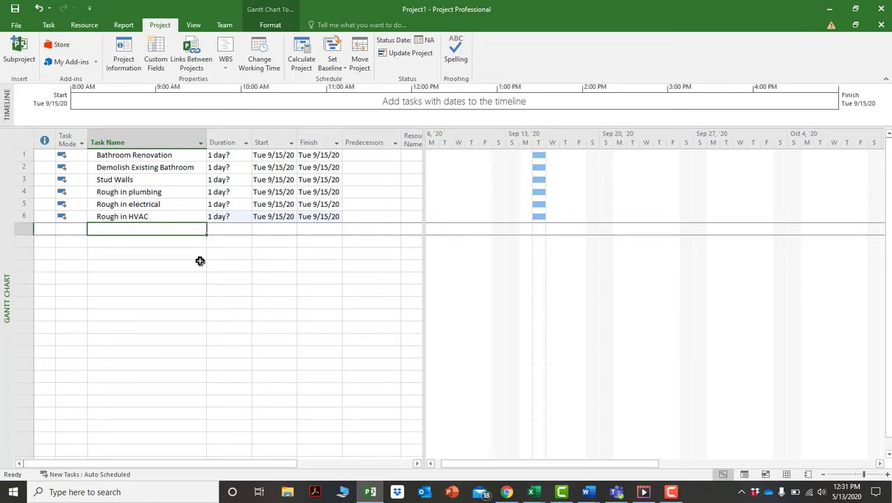
Add four example tasks named Task 1, Task 2, Task 3 and Task 4 in rows 10 to 13, leaving three blank rows above them.
click(160, 265)
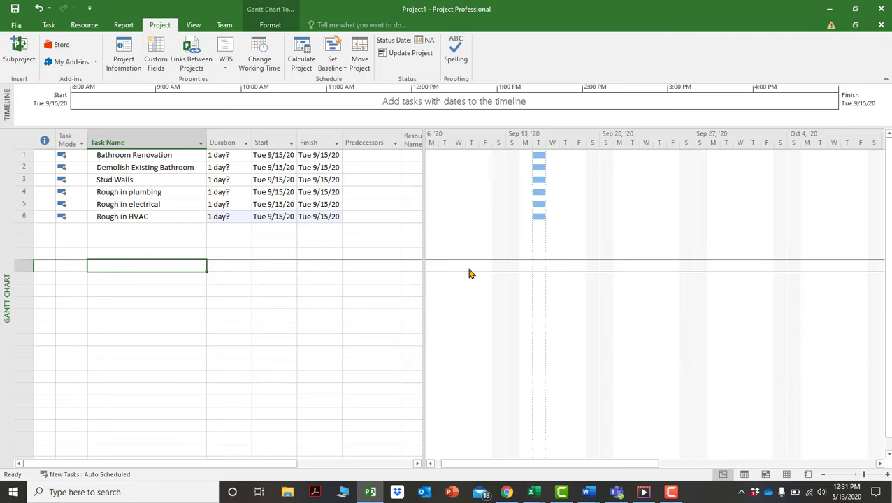
text(Task 1)
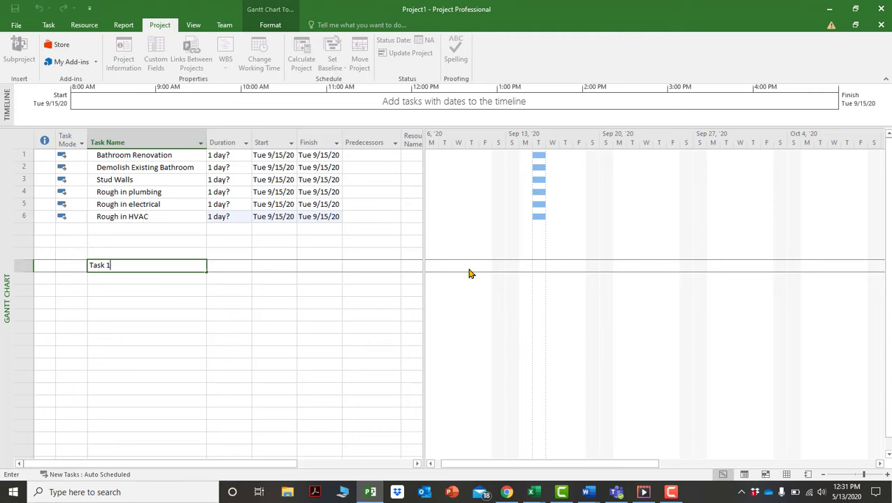
key(Return)
text(Task 2)
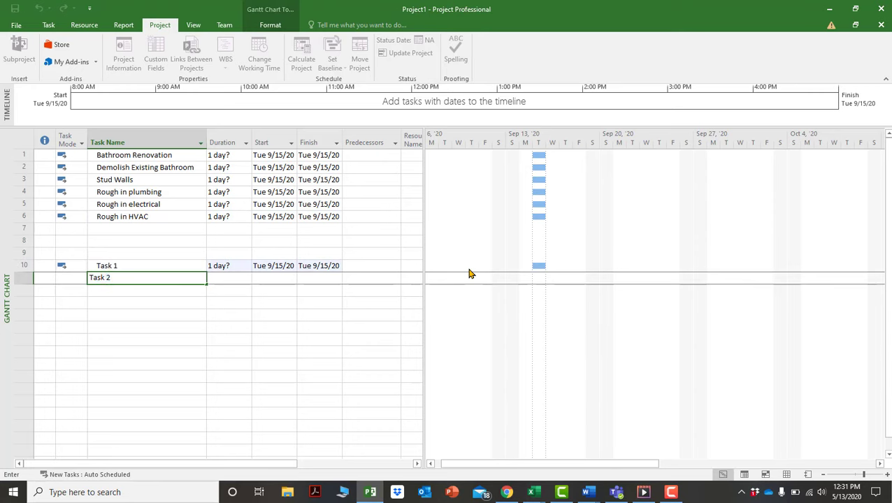
key(Return)
text(Task 3)
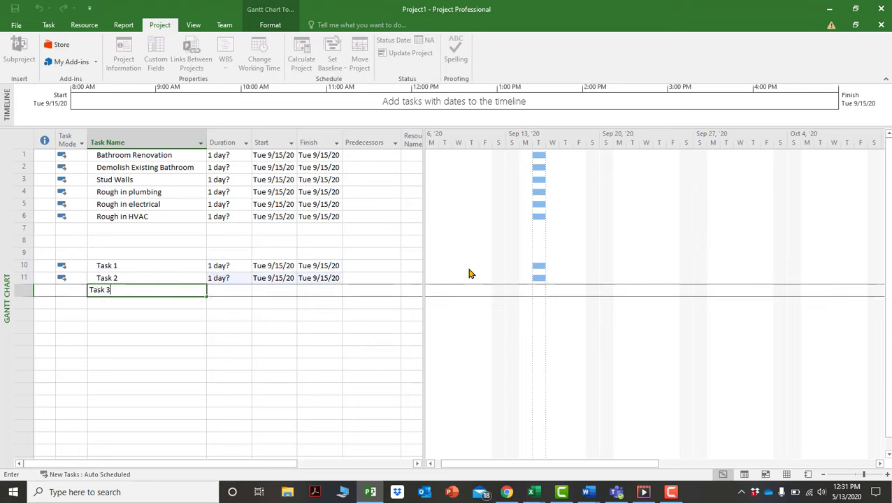
key(Return)
text(Task 4)
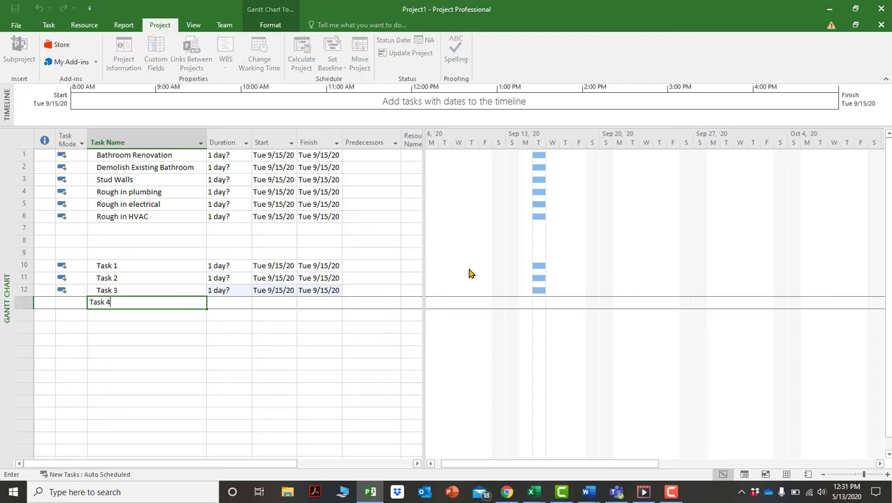
key(Return)
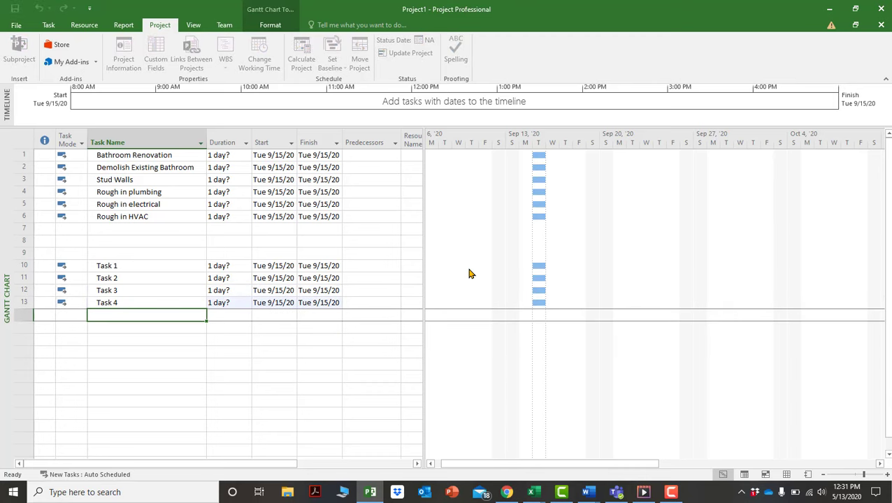
Add an example task named Task 5 in row 14, and set the durations of Task 1 and Task 2 to 5 days each.
text(Task 5)
key(Return)
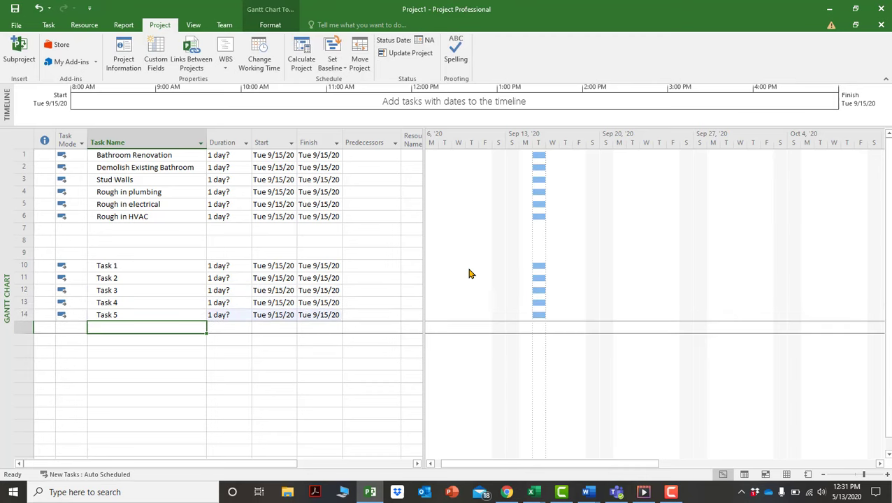
click(237, 266)
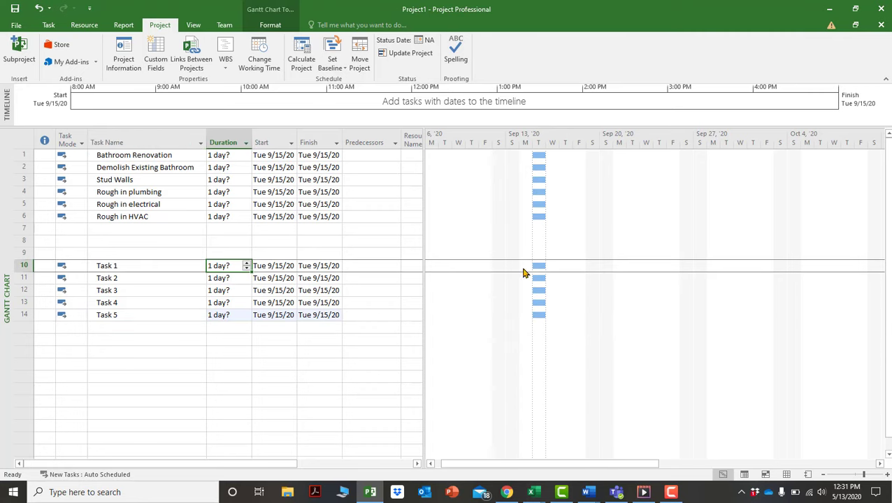
text(5)
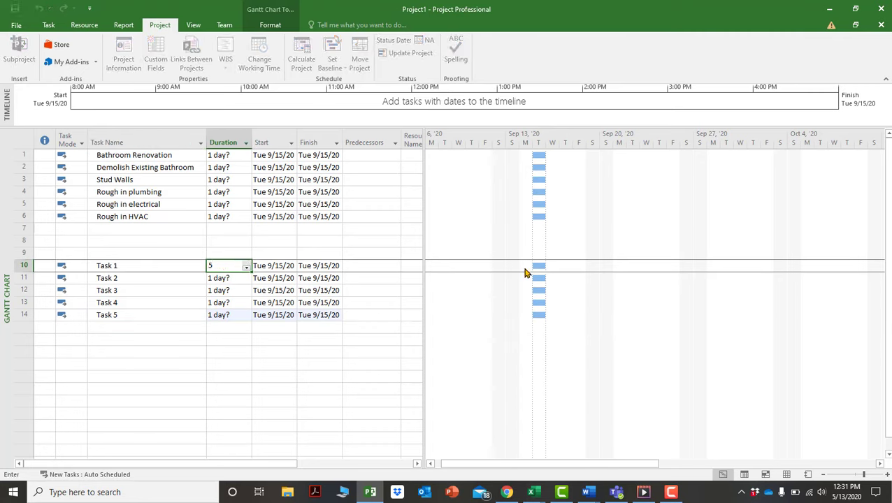
key(Return)
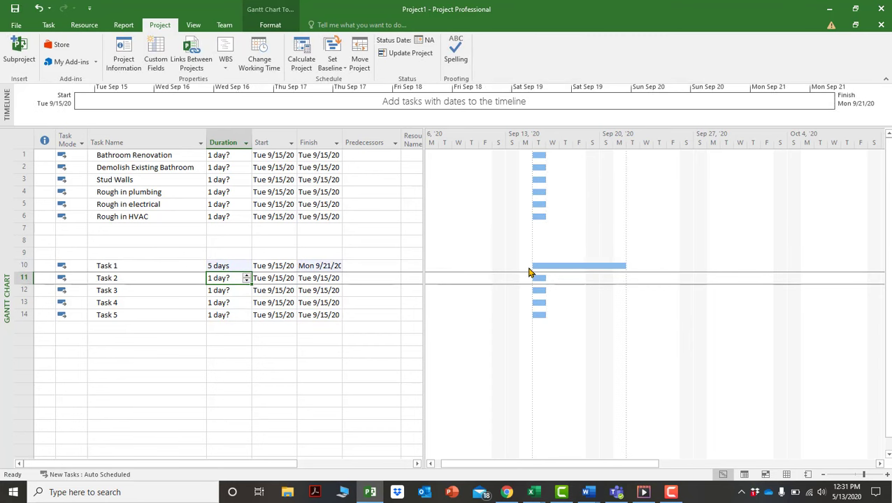
text(5 )
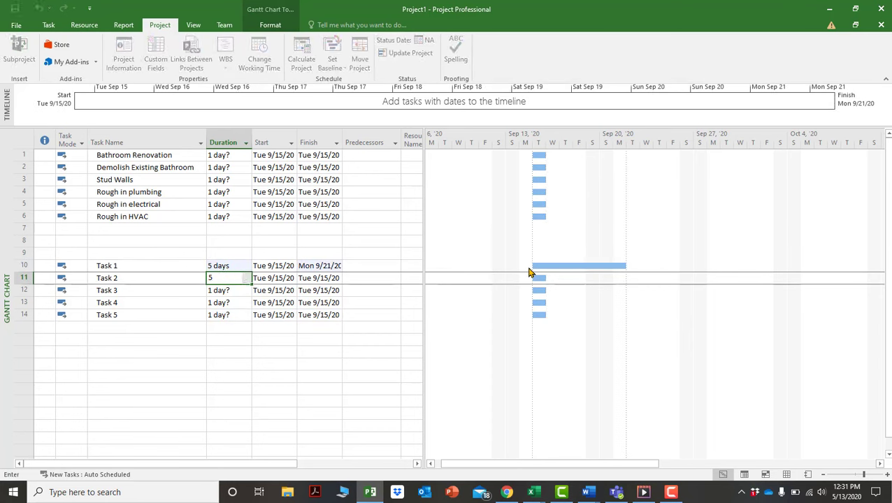
text(d)
key(Return)
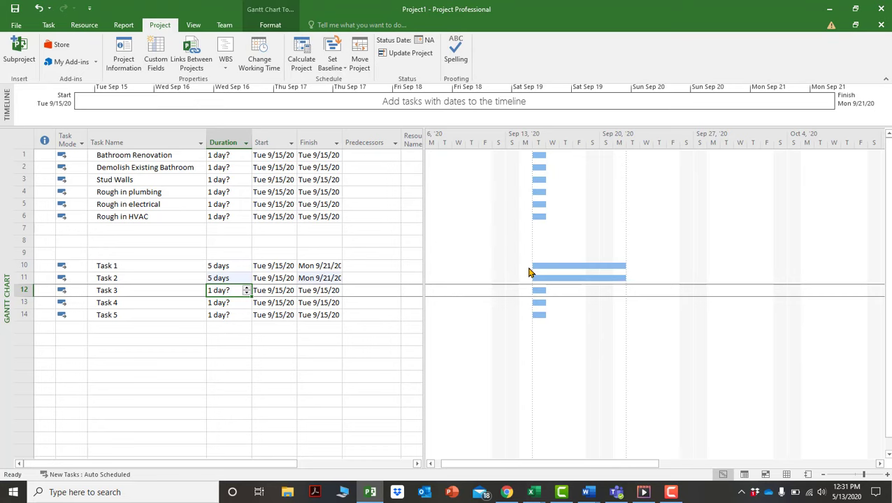
Set the durations of Task 3 to 5 hours, Task 4 to 5 minutes and Task 5 to 5 months.
text(5h)
key(Return)
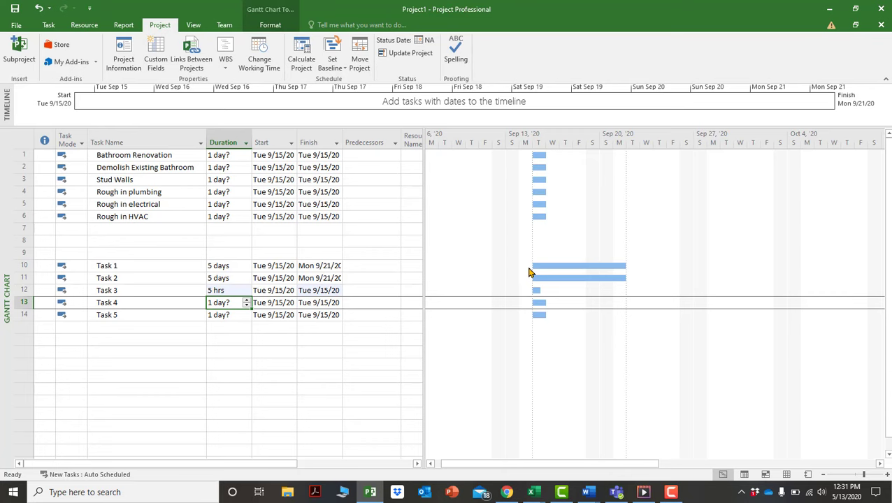
text(5mins)
key(Return)
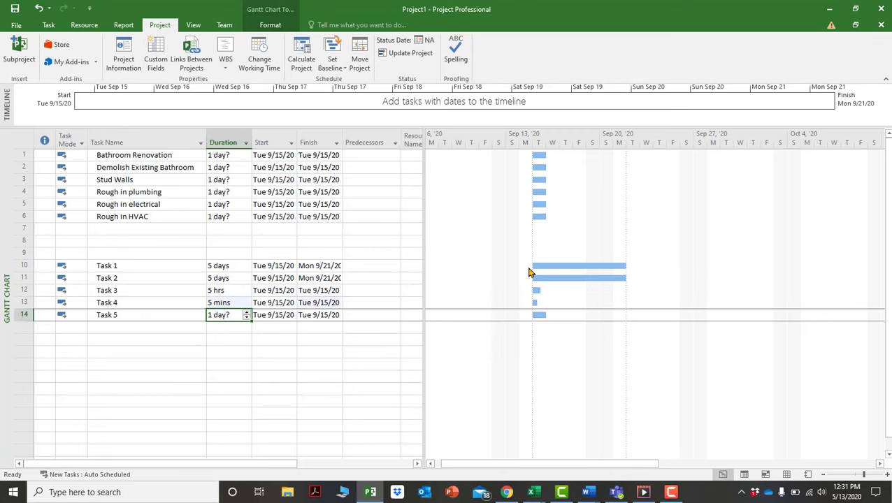
text(5mo)
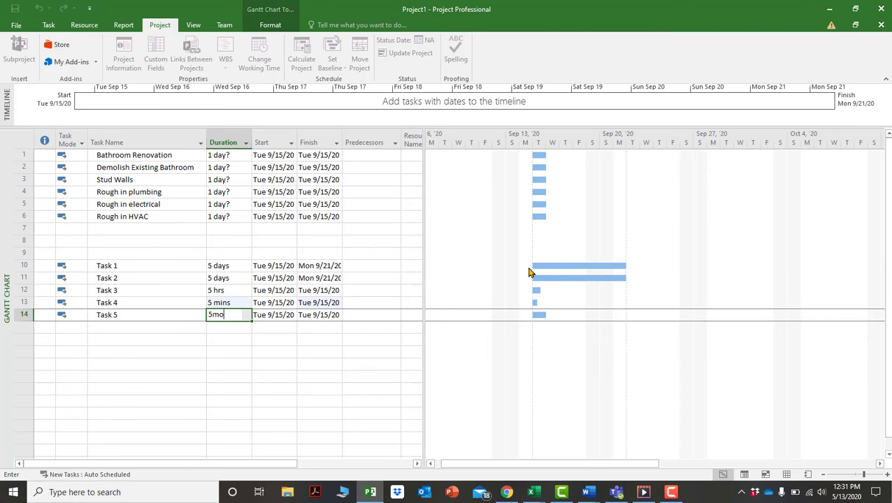
key(Escape)
text(5mo)
key(Return)
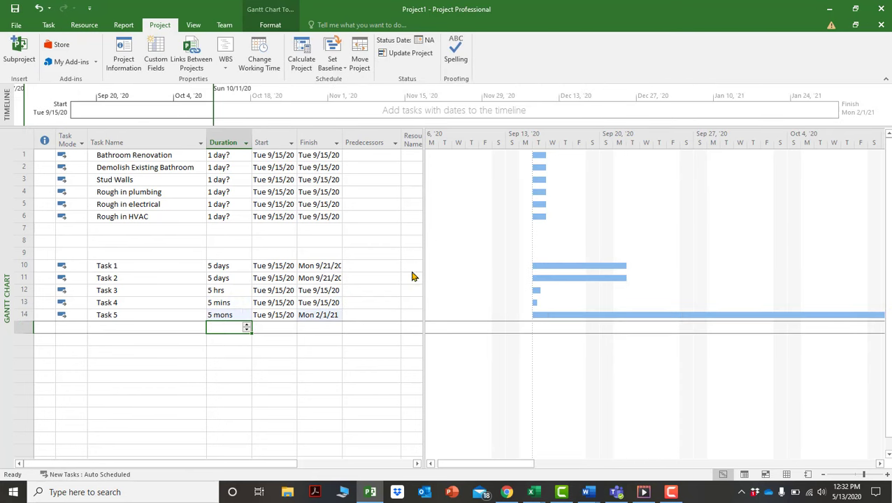
Add an example task named Task 6 below Task 5 with a duration of 5 weeks.
click(127, 328)
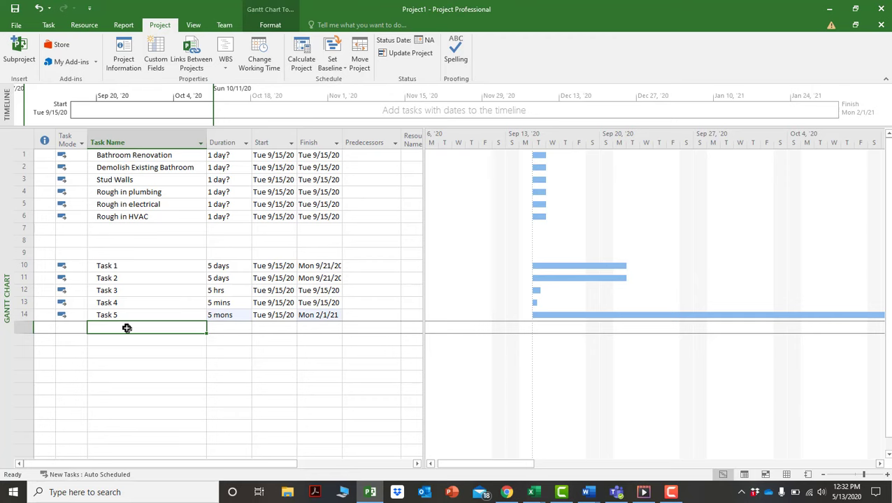
text(Task)
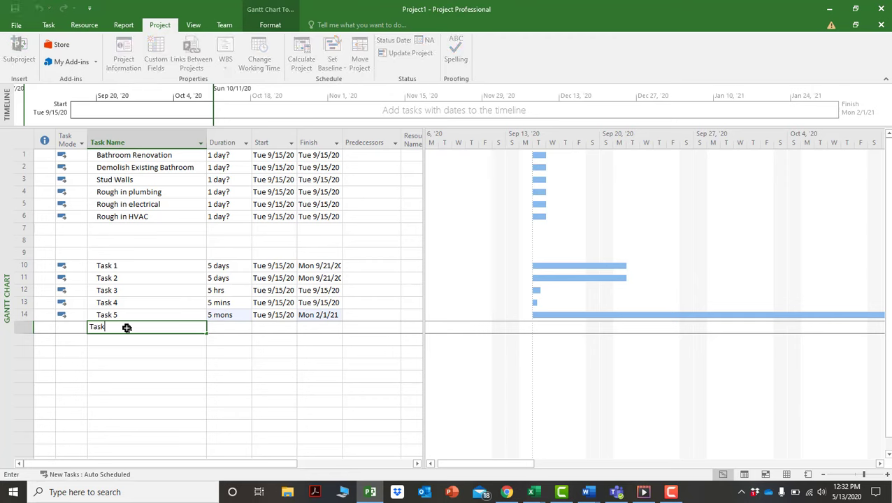
text( 6)
key(Tab)
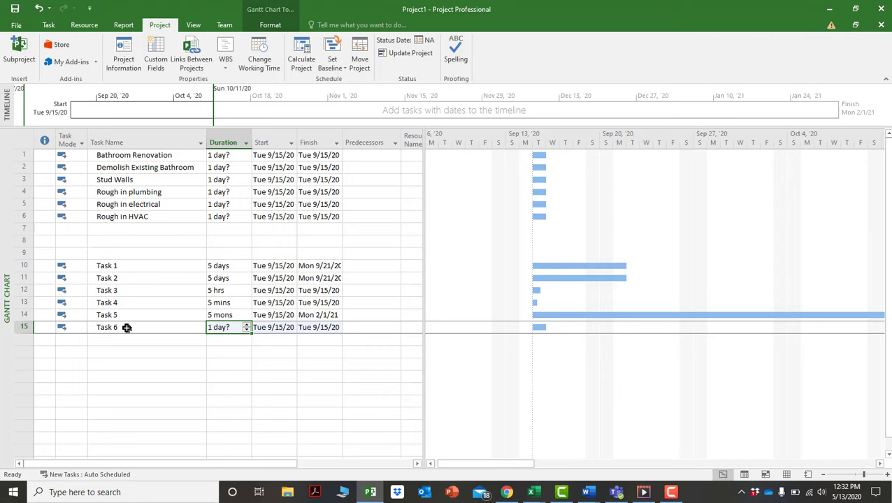
text(5w)
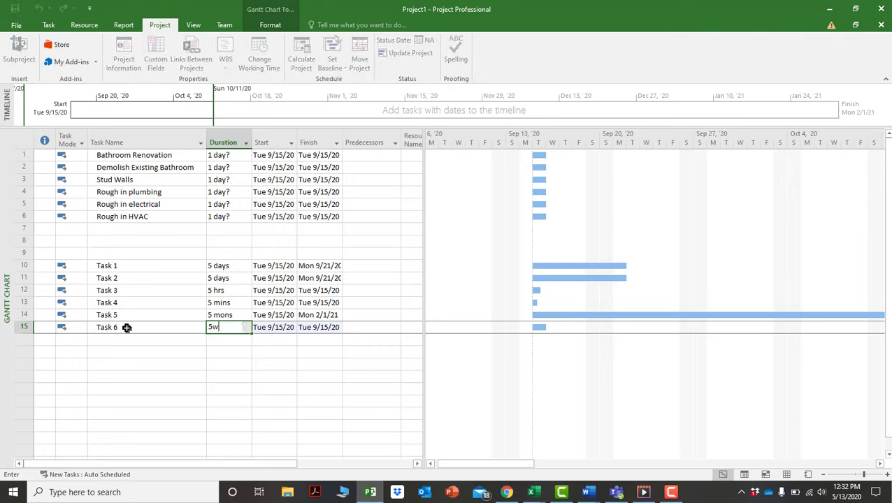
key(Return)
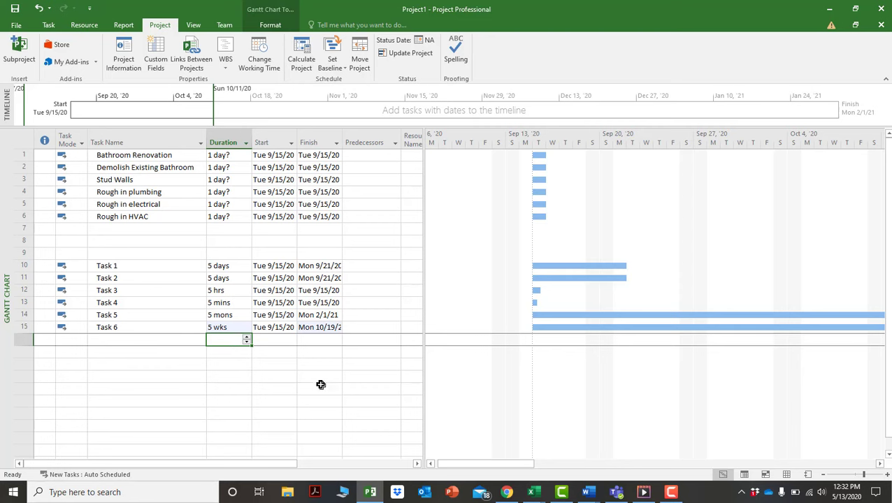
Change the duration of Task 2 to 5 elapsed days.
scroll(475, 347, down, 2)
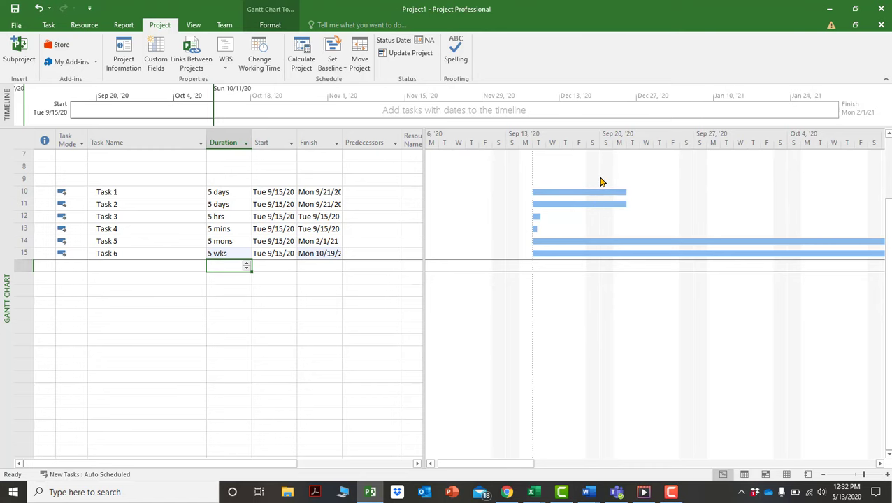
scroll(600, 182, down, 1)
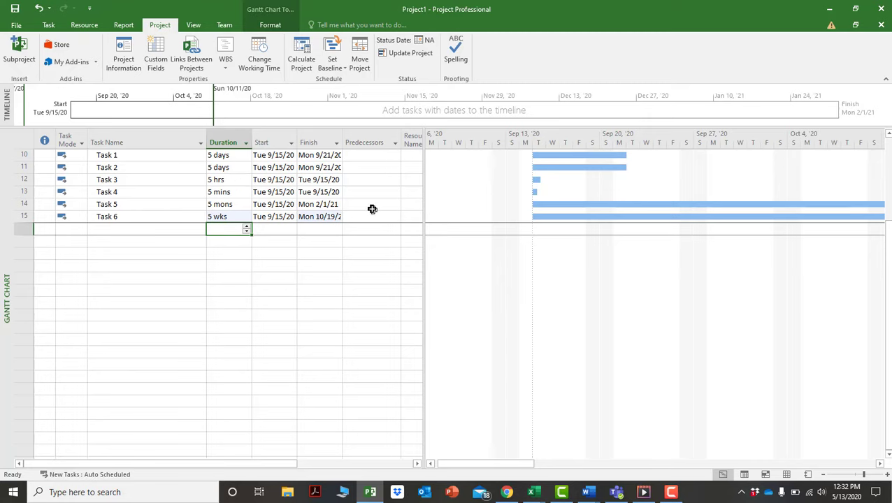
click(230, 170)
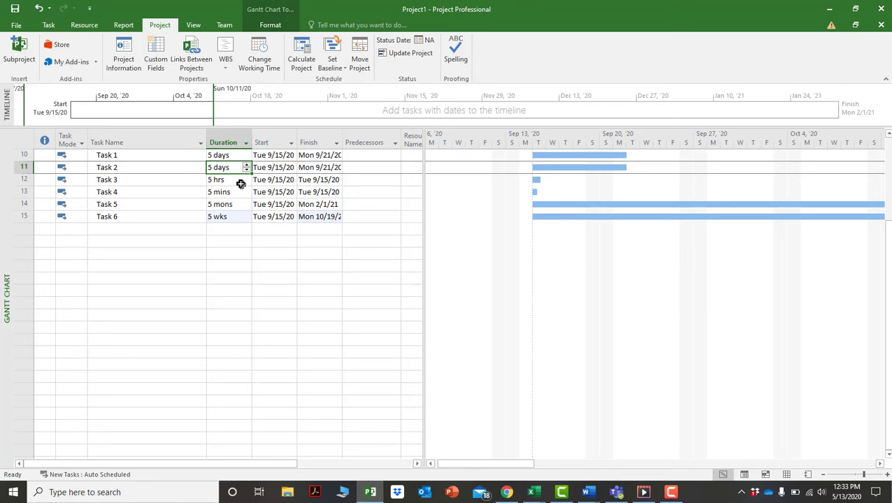
text(5ed)
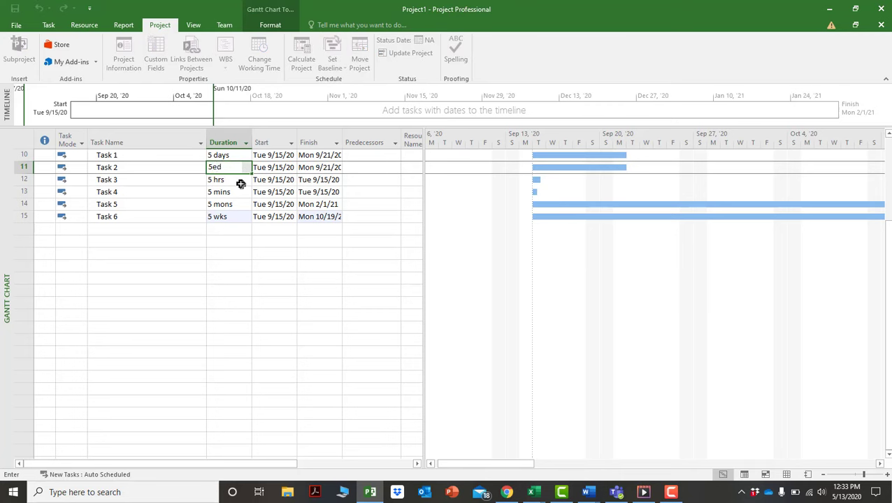
key(Return)
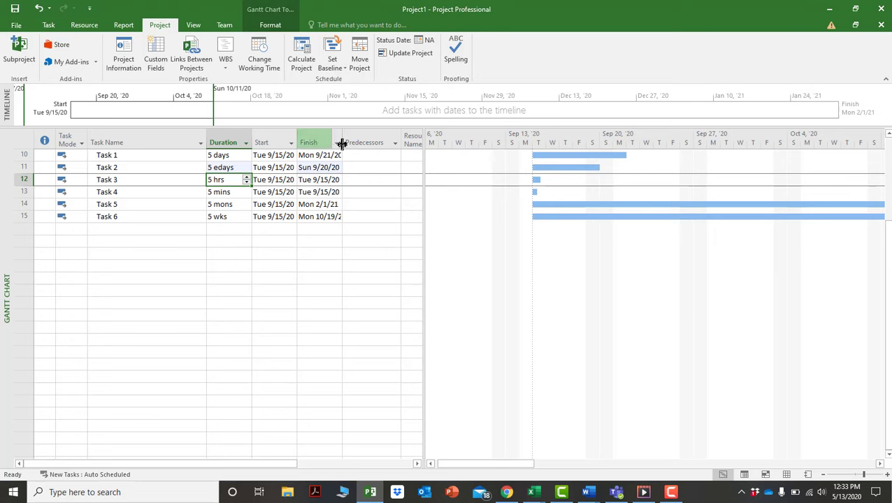
Widen the Finish column slightly and enlarge the task table to show the full Resource Names column.
drag(342, 143, 346, 143)
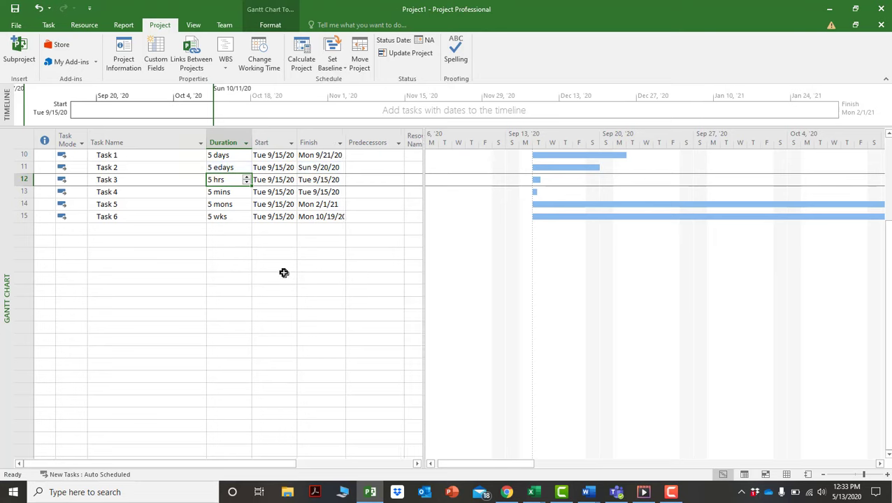
drag(425, 229, 465, 231)
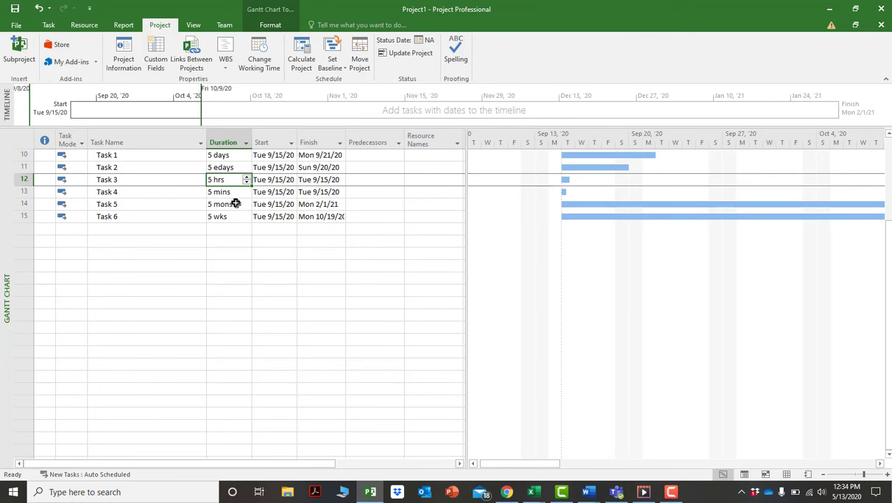
Delete the example tasks Task 1 through Task 6 in rows 10 to 15.
scroll(265, 231, up, 3)
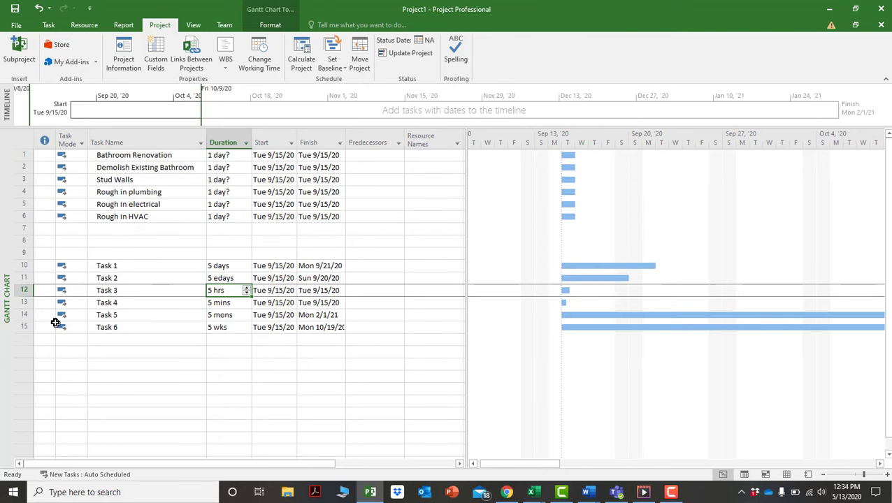
click(43, 266)
drag(25, 267, 24, 327)
click(43, 267)
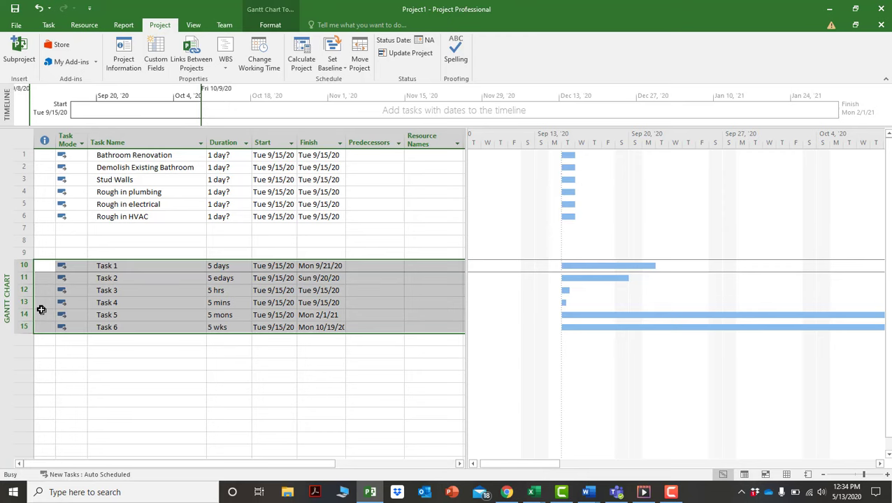
key(Delete)
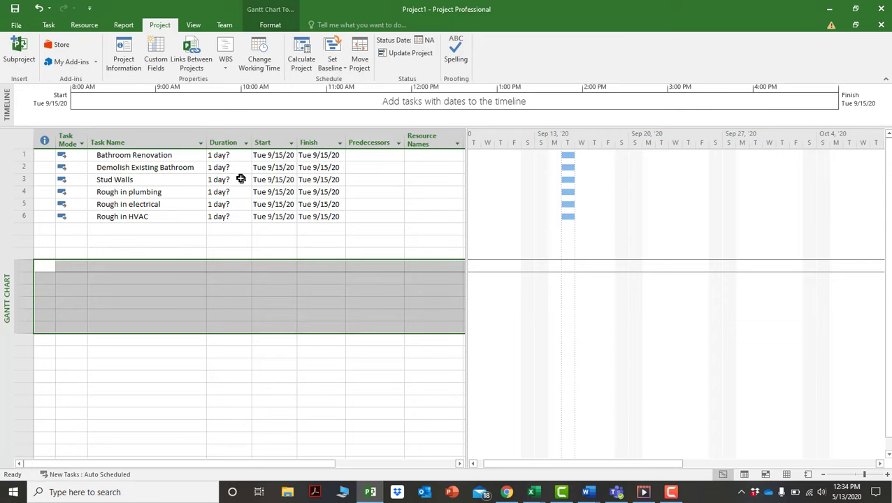
Indent the tasks from Demolish Existing Bathroom through Rough in HVAC as subtasks of Bathroom Renovation.
click(225, 157)
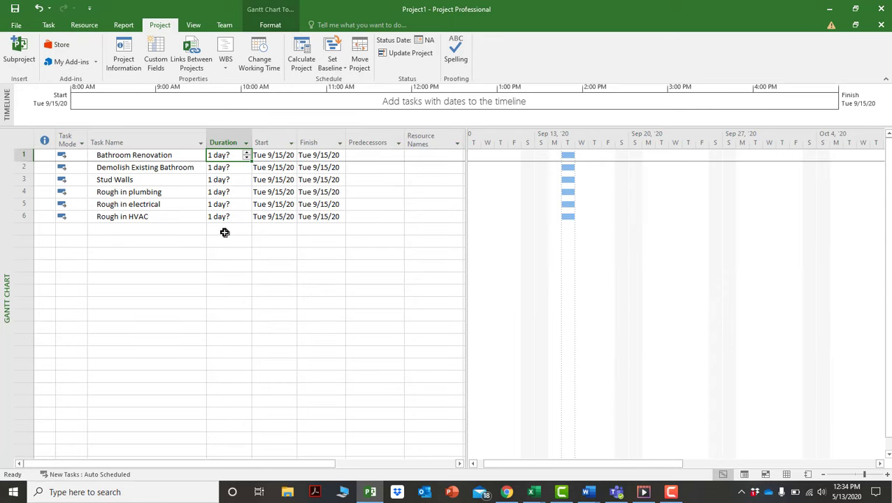
click(224, 231)
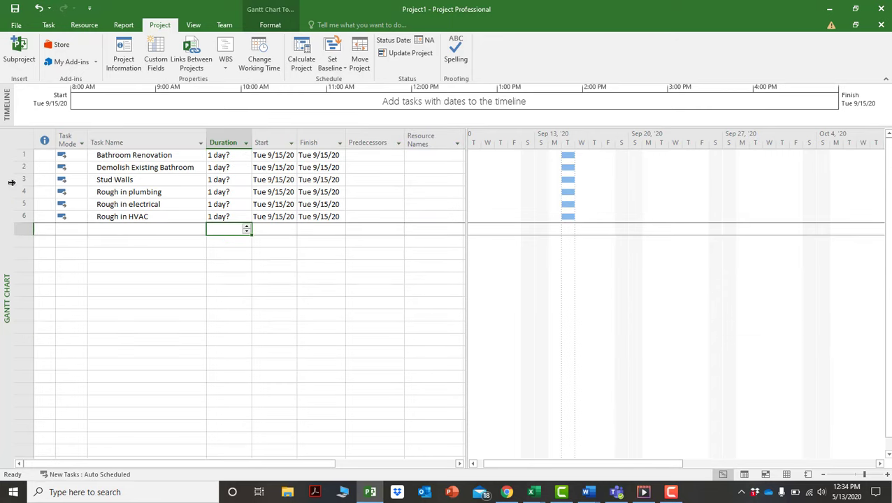
drag(19, 169, 23, 214)
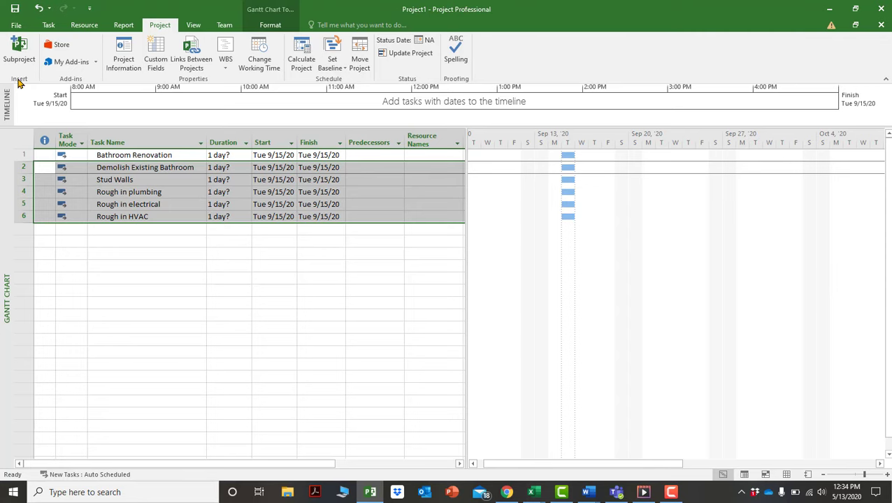
click(48, 25)
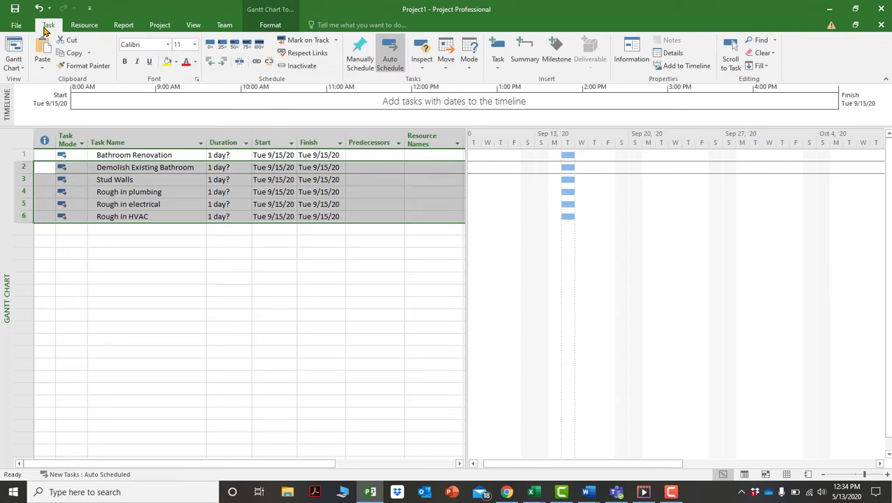
click(223, 64)
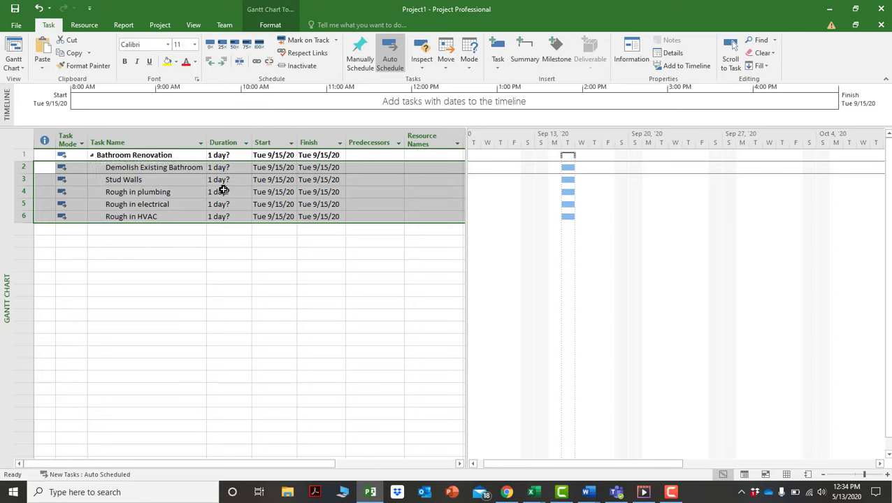
Set the duration of Demolish Existing Bathroom to 2 days and of Stud Walls to 1 day.
click(232, 170)
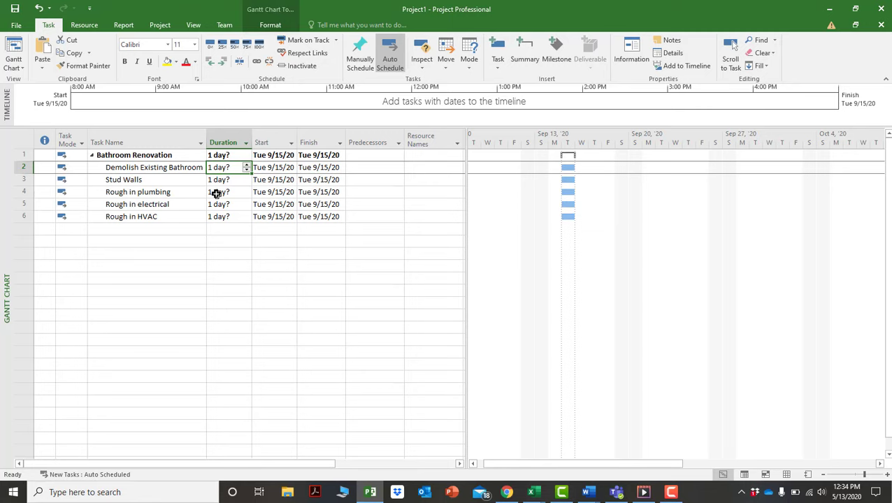
text(2)
key(Return)
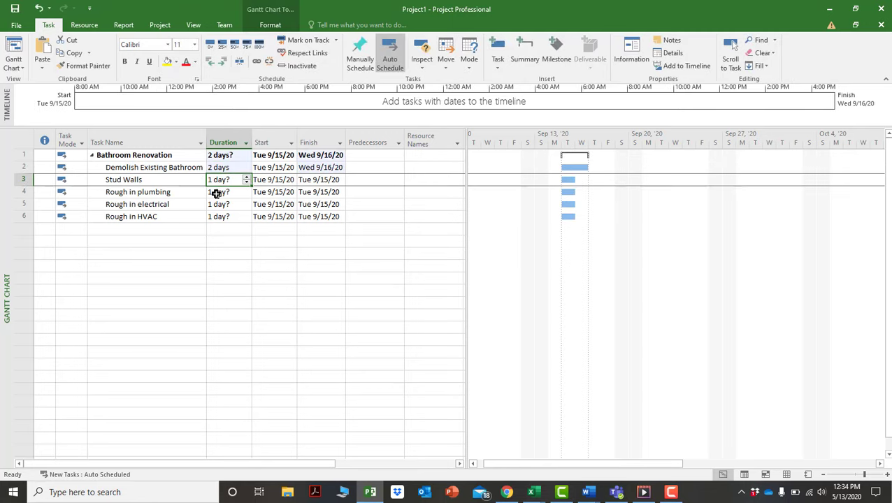
key(F2)
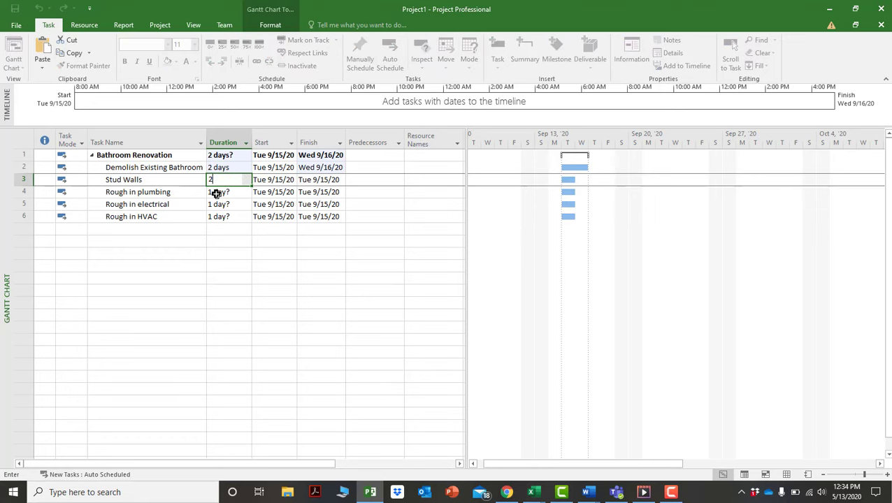
key(BackSpace)
key(Return)
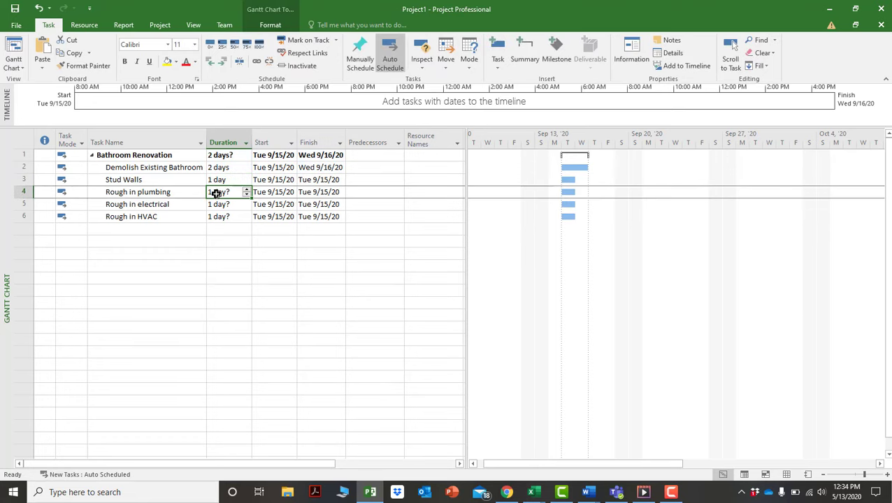
Set the durations of Rough in plumbing to 2 days, Rough in electrical to 3 days and Rough in HVAC to 1 day.
text(2)
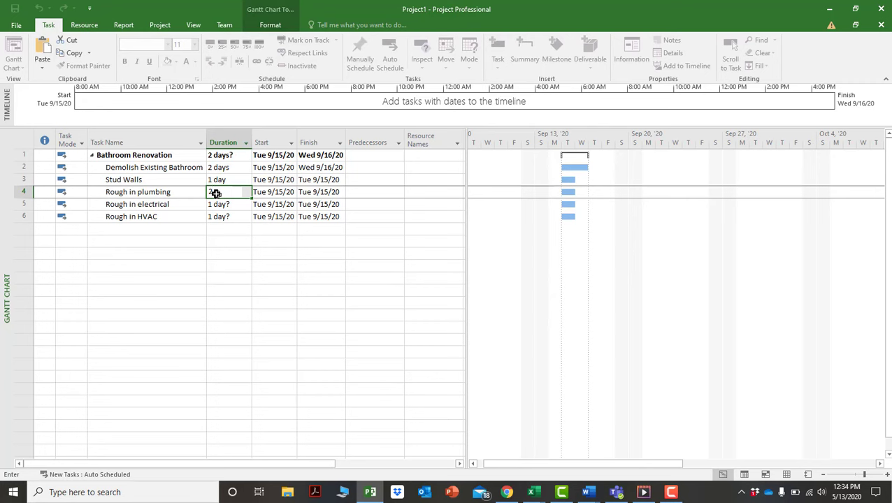
key(Return)
key(F2)
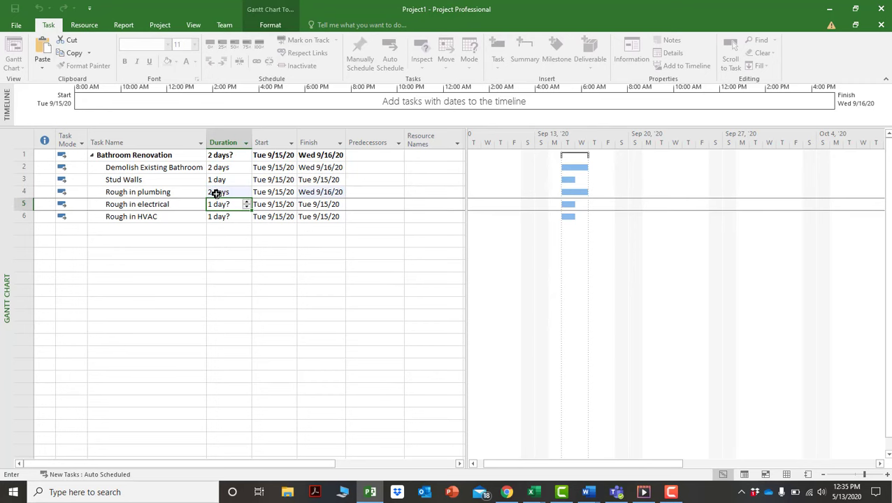
text(3)
key(Return)
text(2)
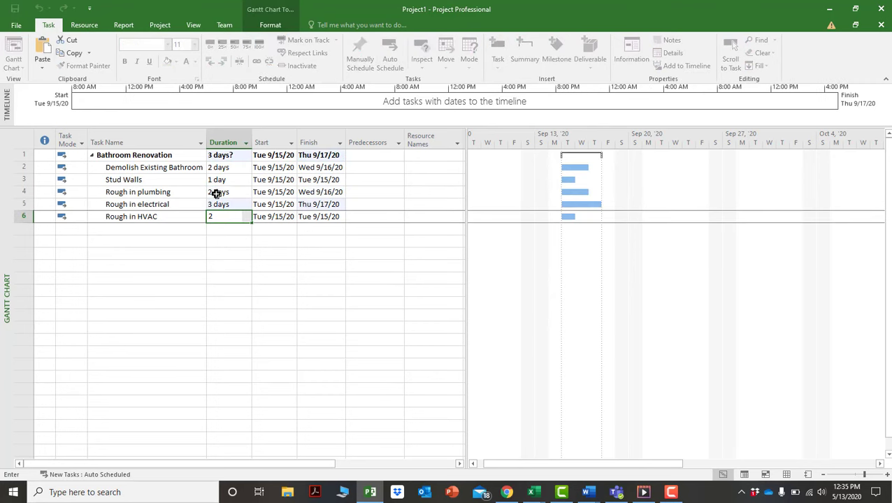
key(BackSpace)
text(1)
key(Return)
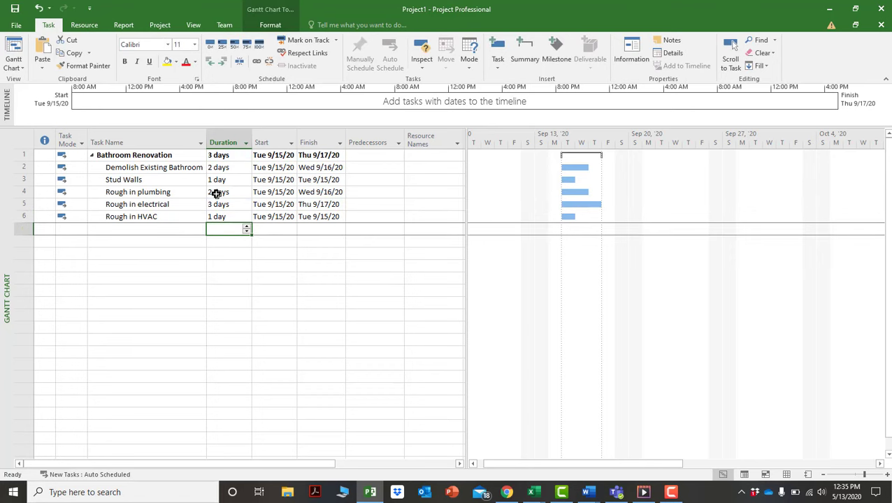
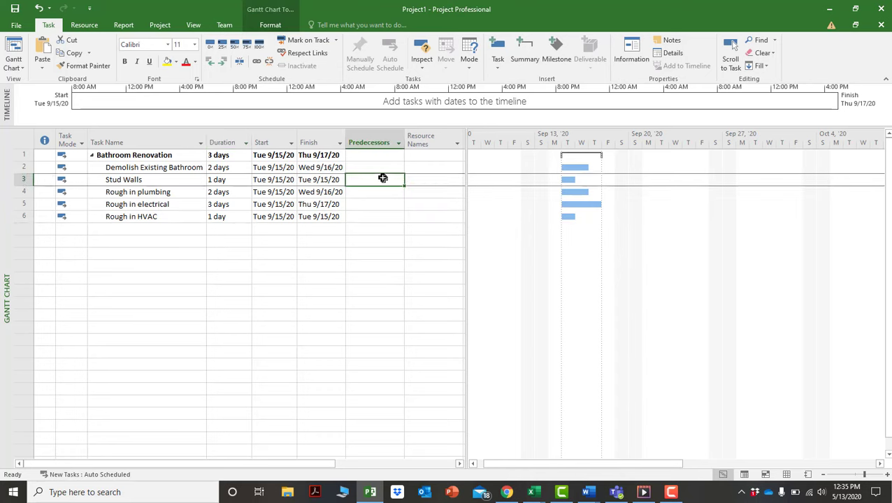
Enter predecessor 2 for Stud Walls and predecessor 3 for Rough in plumbing.
click(383, 140)
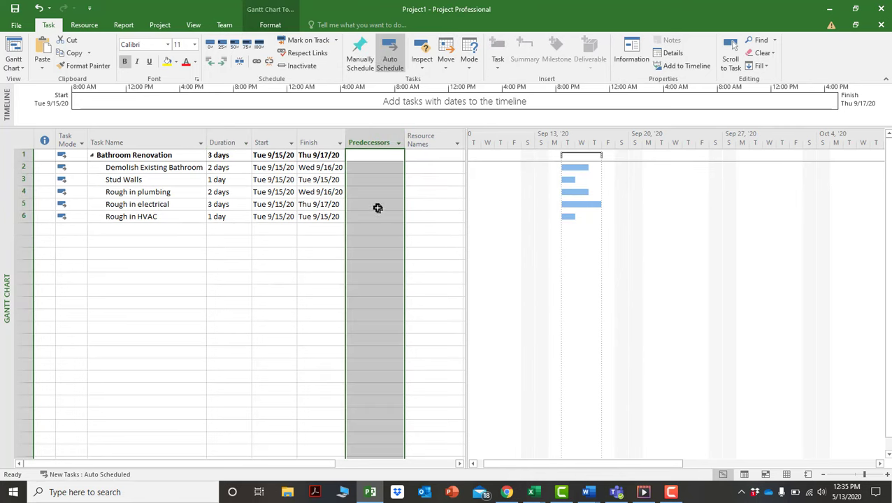
click(374, 181)
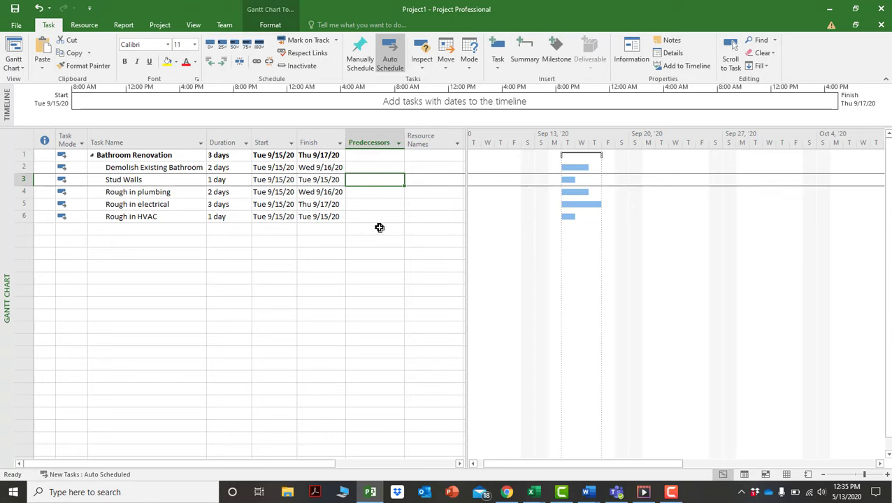
key(Return)
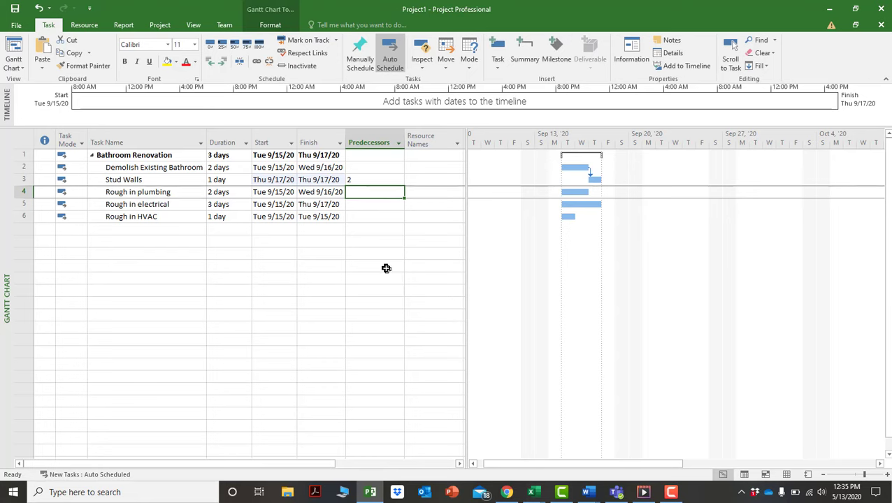
text(3)
click(382, 254)
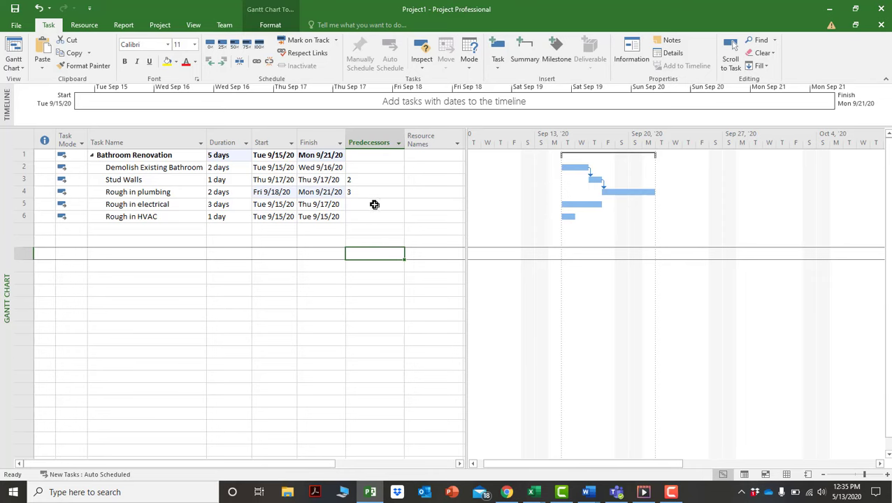
Enter predecessor 4 for Rough in electrical and predecessor 5 for Rough in HVAC.
click(374, 204)
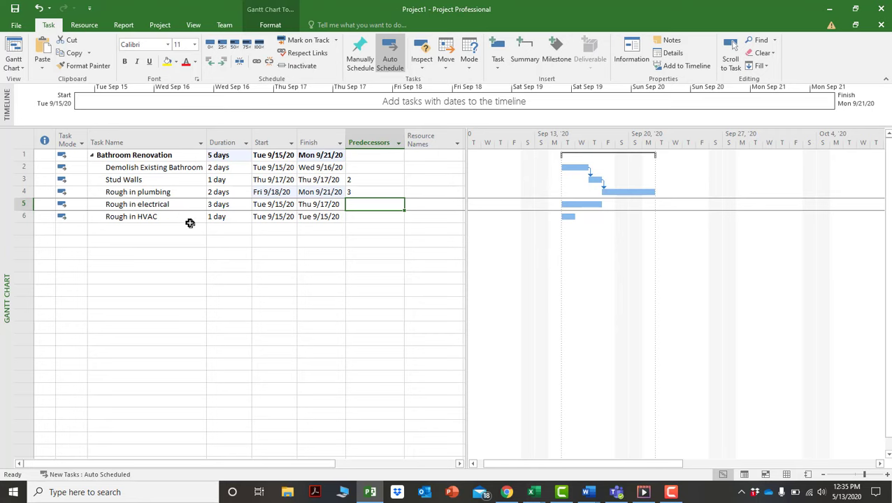
text(4)
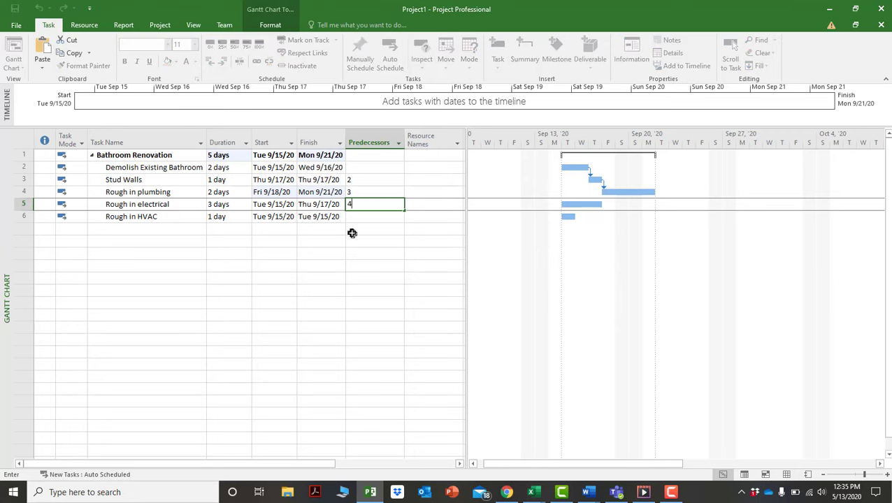
key(Return)
text(5)
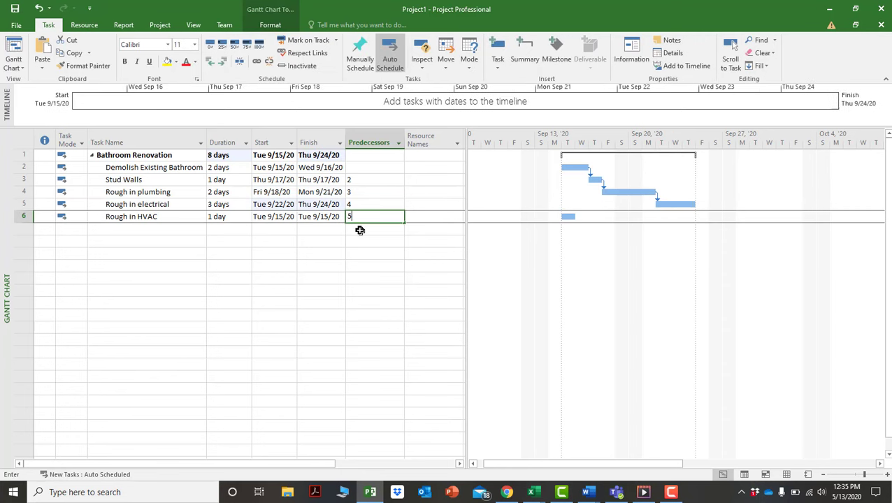
key(Return)
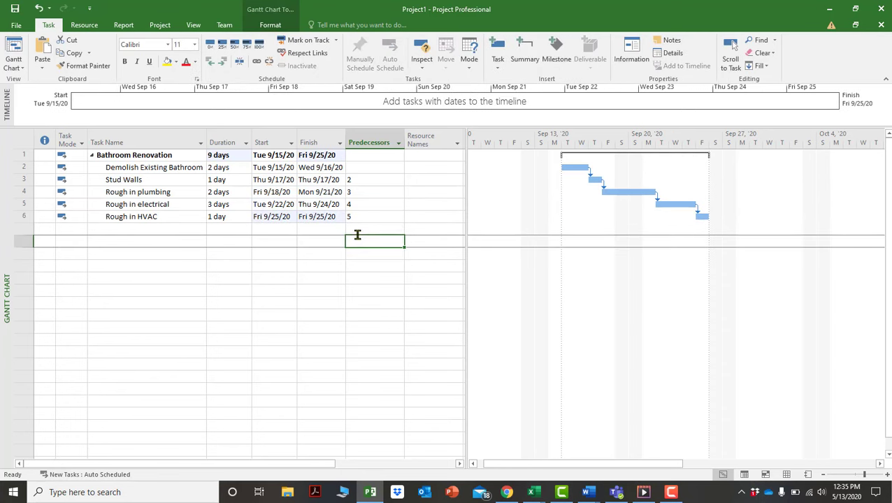
Clear the predecessors of Rough in plumbing, Rough in electrical and Rough in HVAC.
click(362, 193)
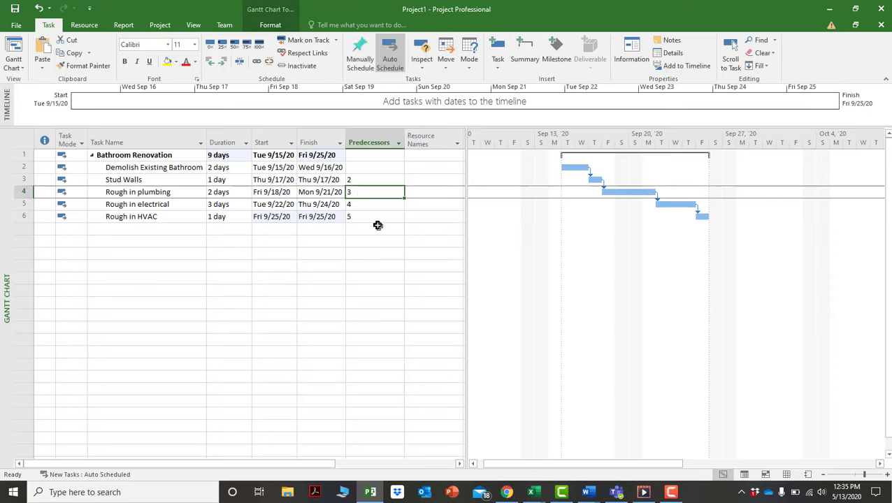
key(BackSpace)
key(Return)
key(BackSpace)
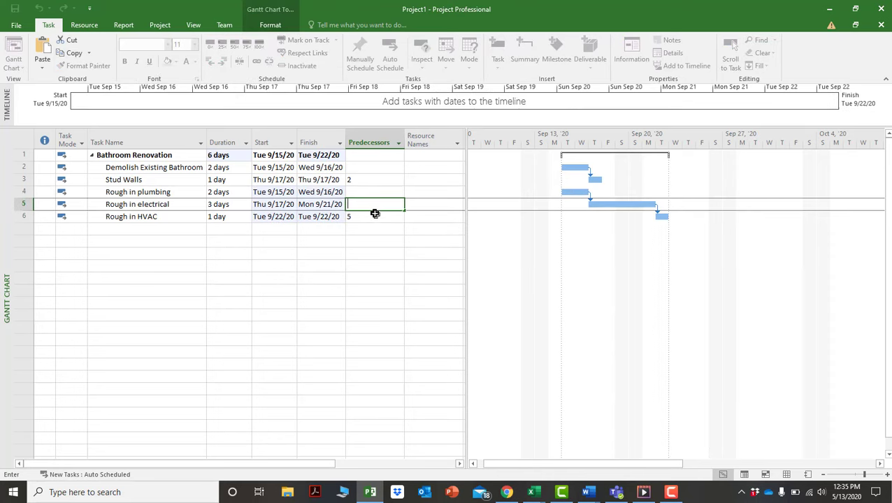
key(Return)
key(BackSpace)
key(Return)
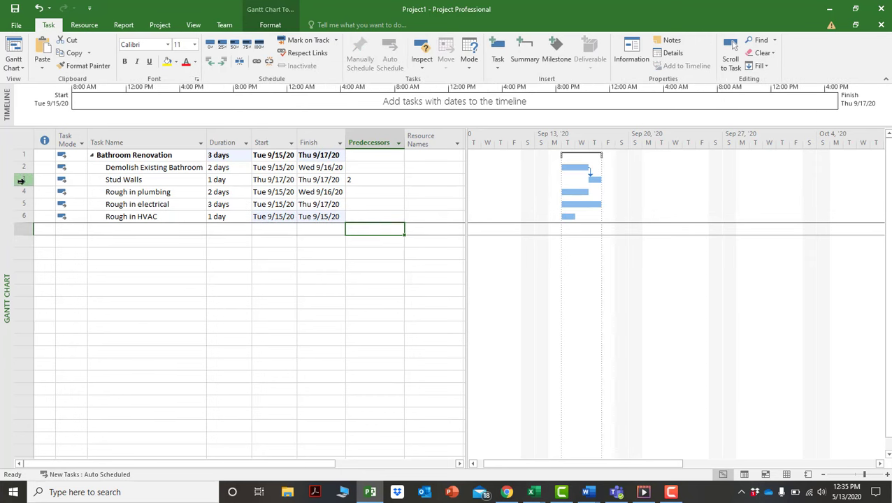
Link the tasks Stud Walls through Rough in HVAC in sequence, trying Unlink Tasks on them and relinking them.
drag(21, 180, 36, 219)
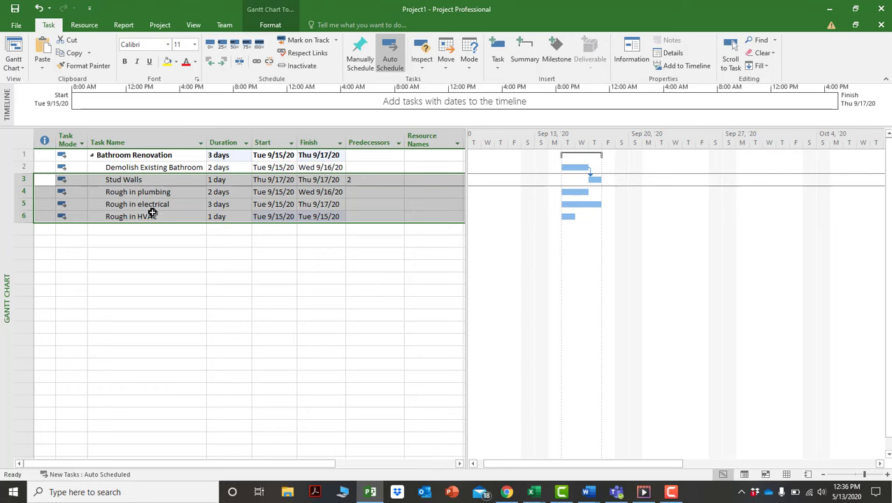
click(258, 64)
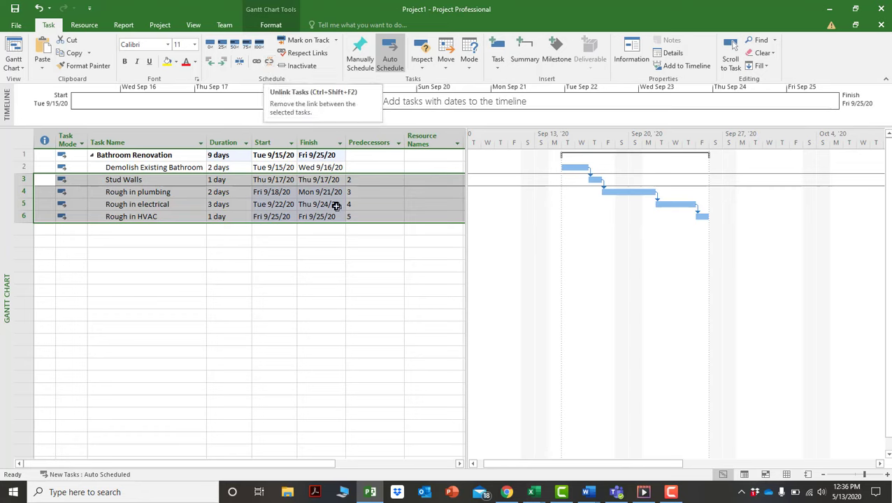
click(270, 64)
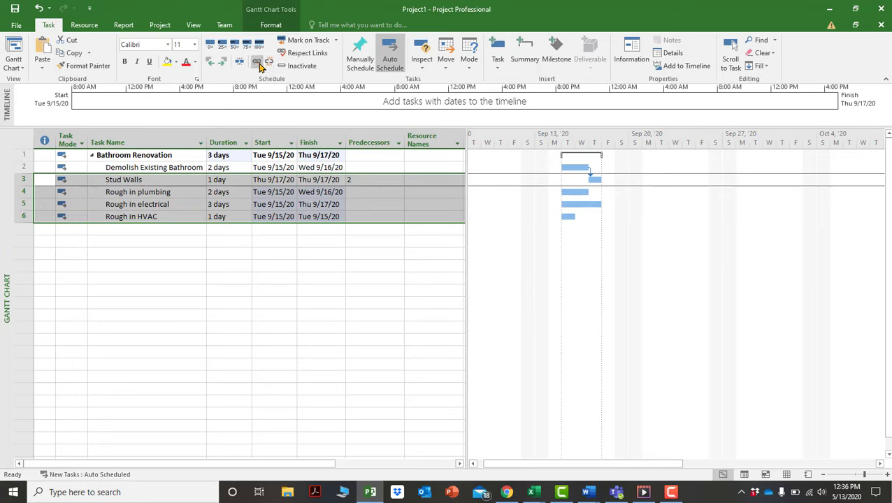
click(257, 62)
click(270, 64)
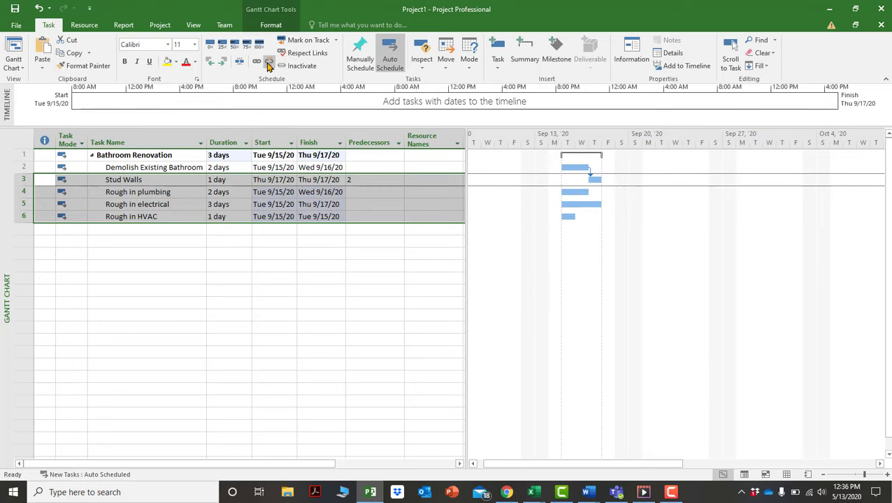
click(256, 62)
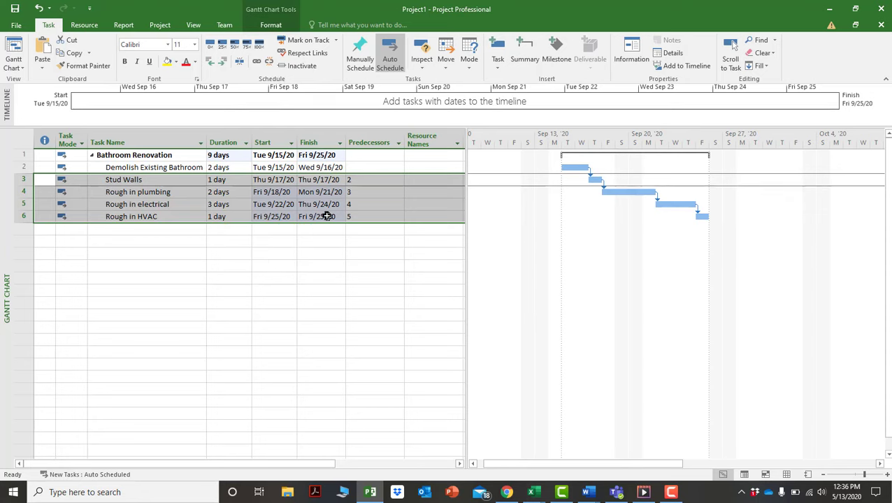
Add the task Building system inspection below Rough in HVAC with a duration of 3 days.
click(129, 232)
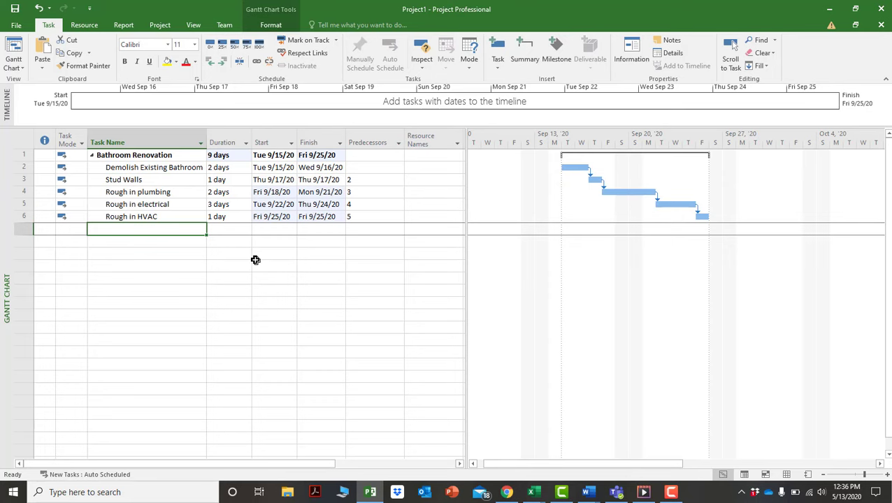
text(Building system inspection)
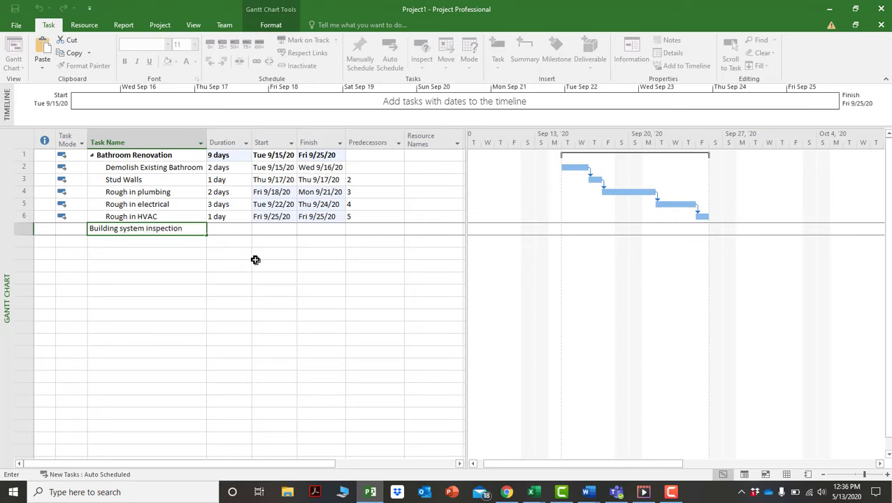
key(Tab)
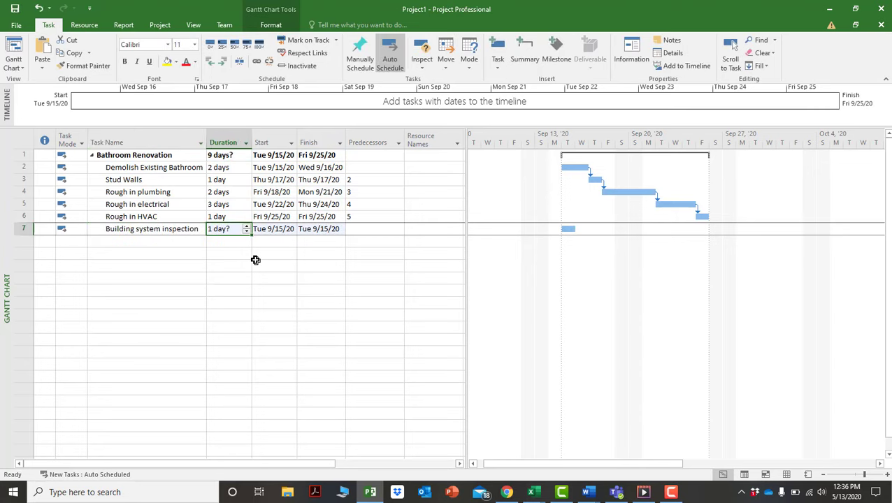
text(3)
key(Tab)
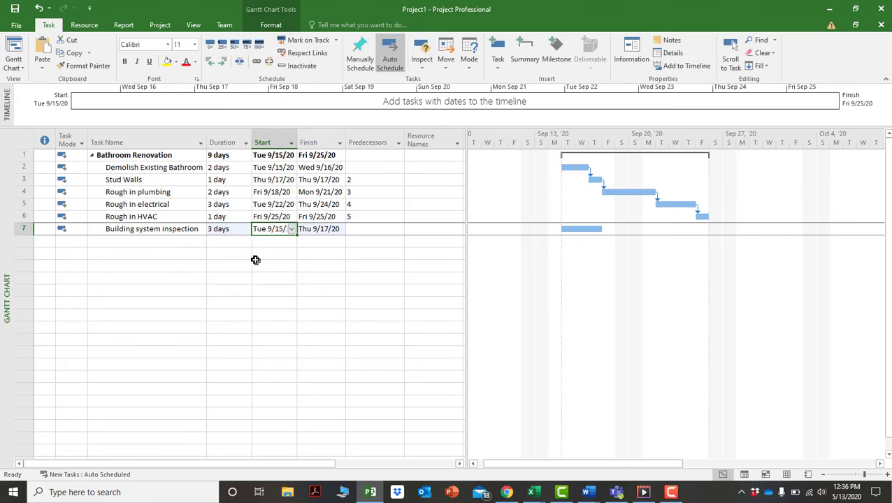
key(Tab)
key(Tab)
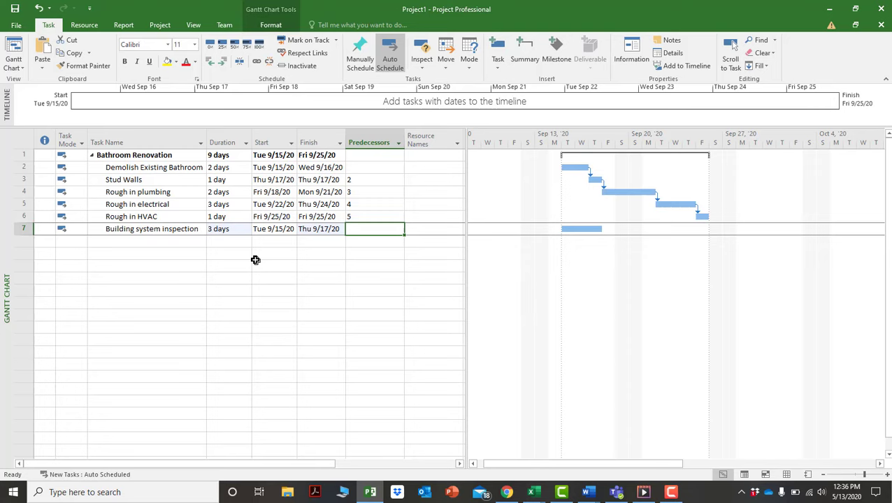
Rename the task in row 7 as Building system inspections.
click(148, 232)
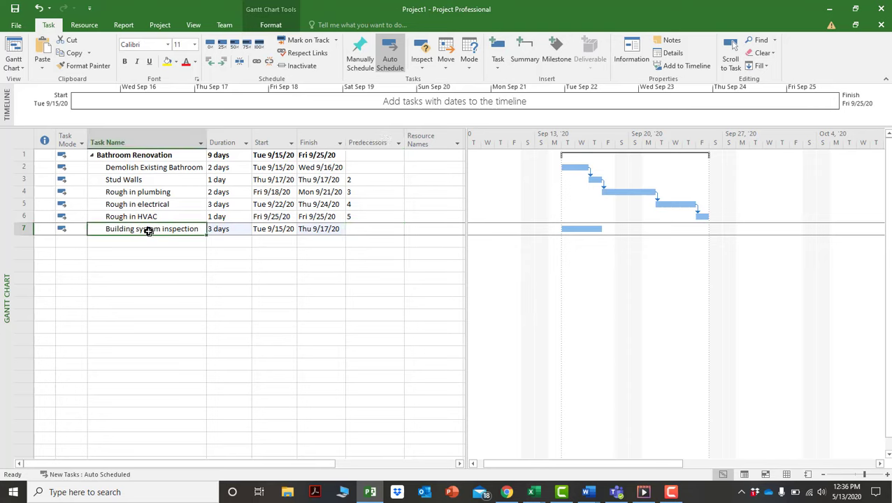
double_click(202, 232)
text(s)
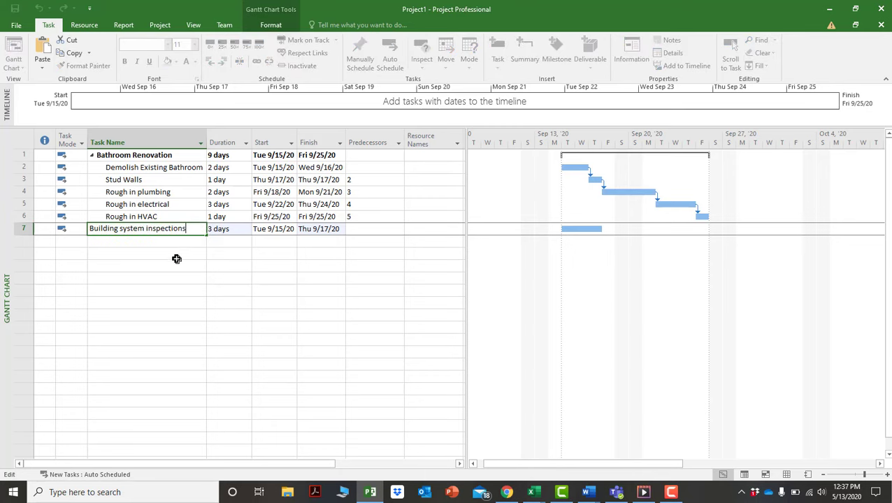
click(175, 258)
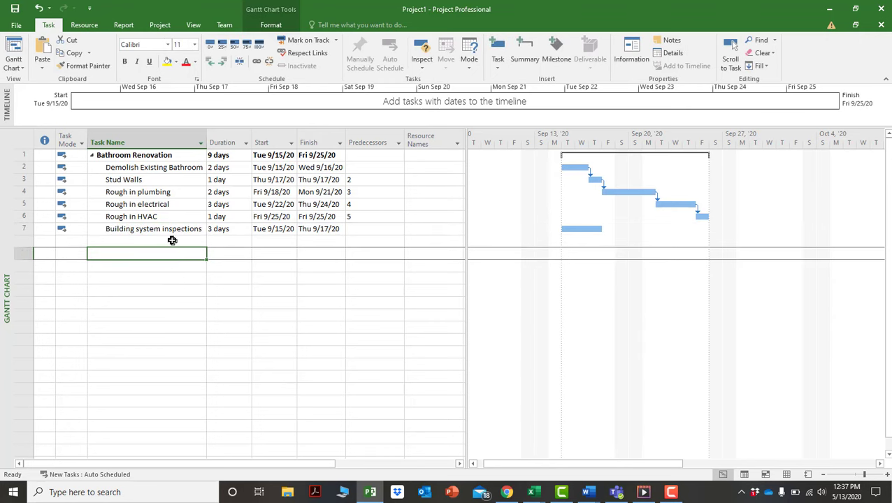
Add the task Building system inspections approved in row 8 and widen the Task Name column to fit it on one line.
click(171, 240)
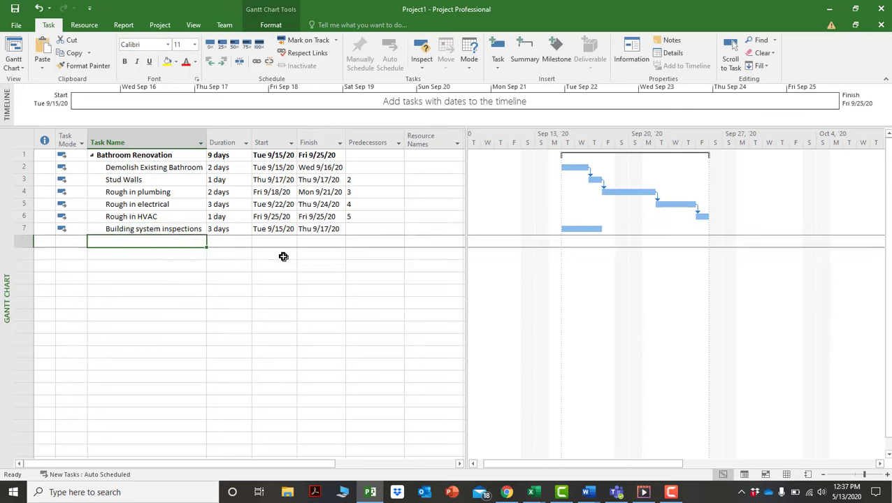
text(Bu)
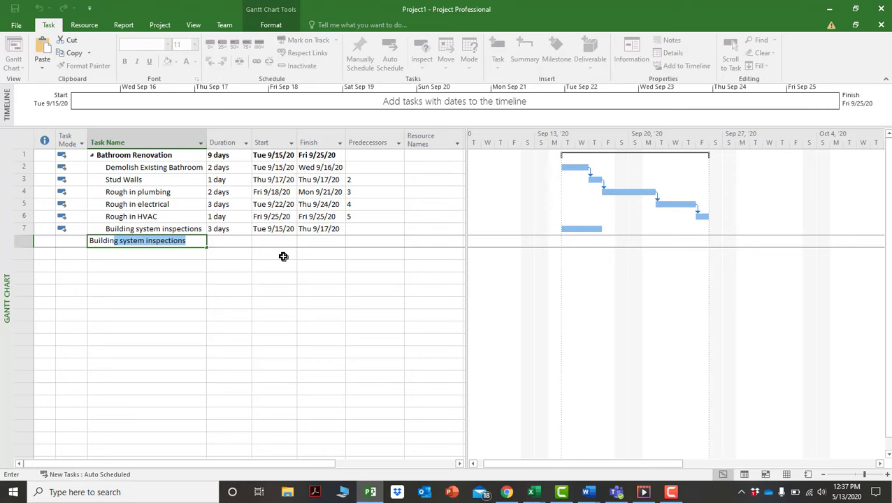
text(ilding system inspections ap)
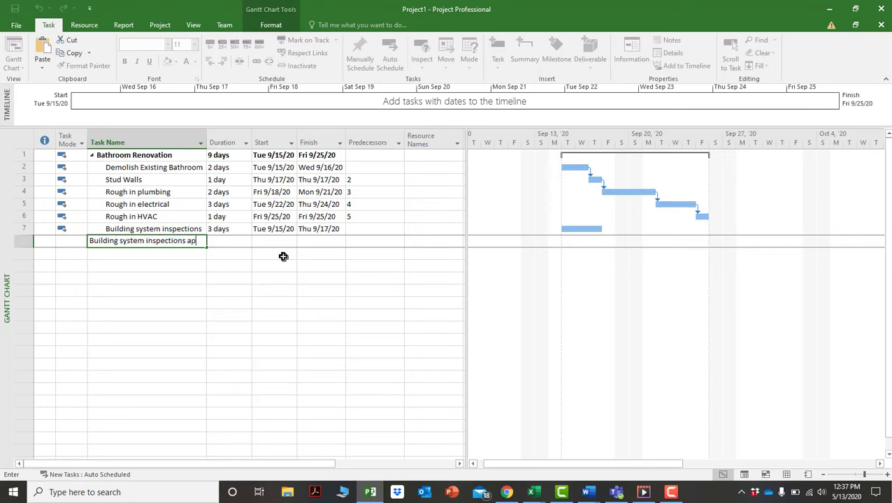
text(proved)
key(Return)
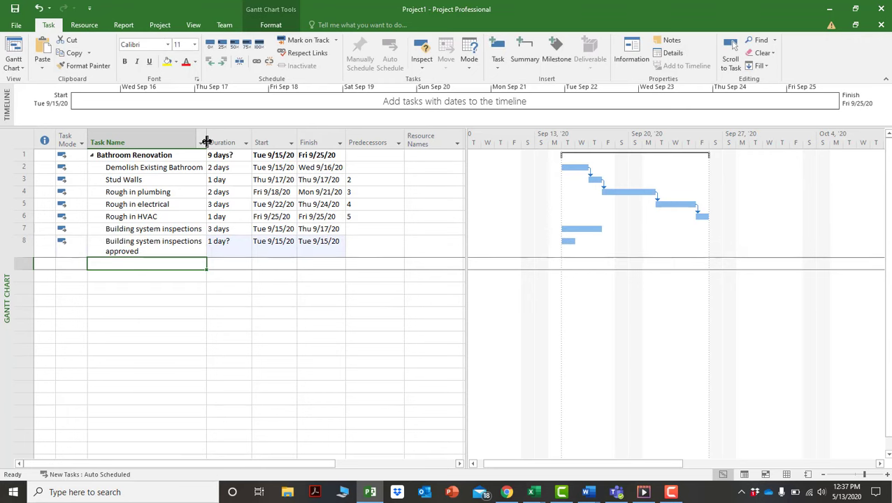
drag(206, 142, 250, 142)
click(269, 243)
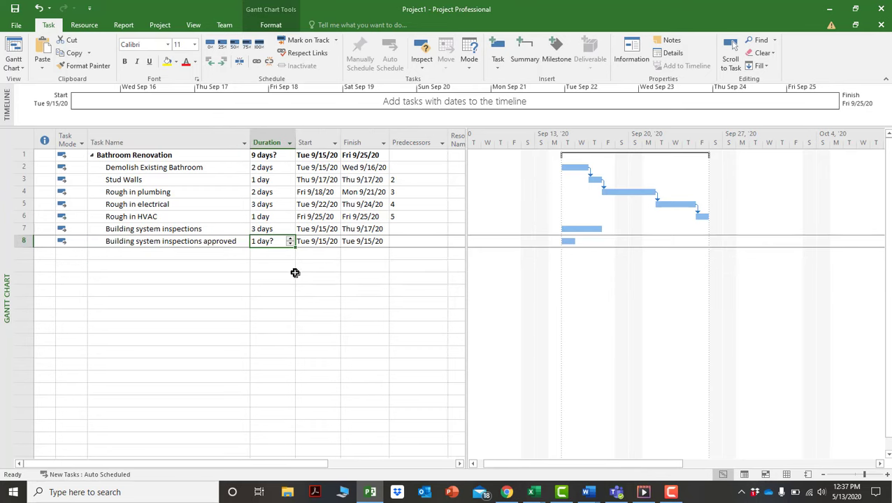
Set the predecessors of Building system inspections to 4,5,6.
click(406, 229)
key(F2)
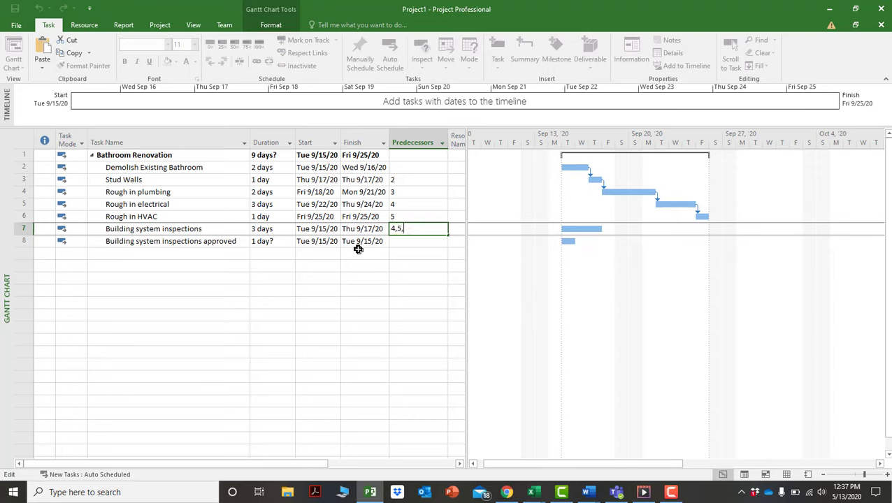
key(Return)
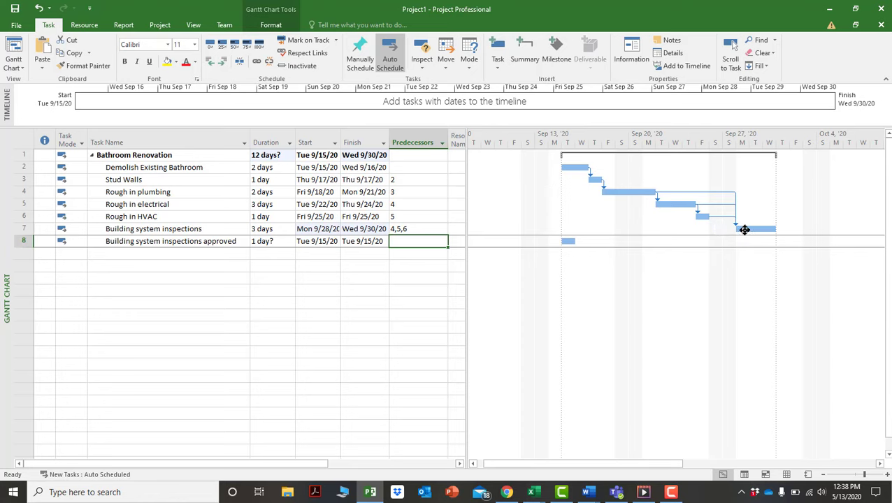
mouse_move(734, 227)
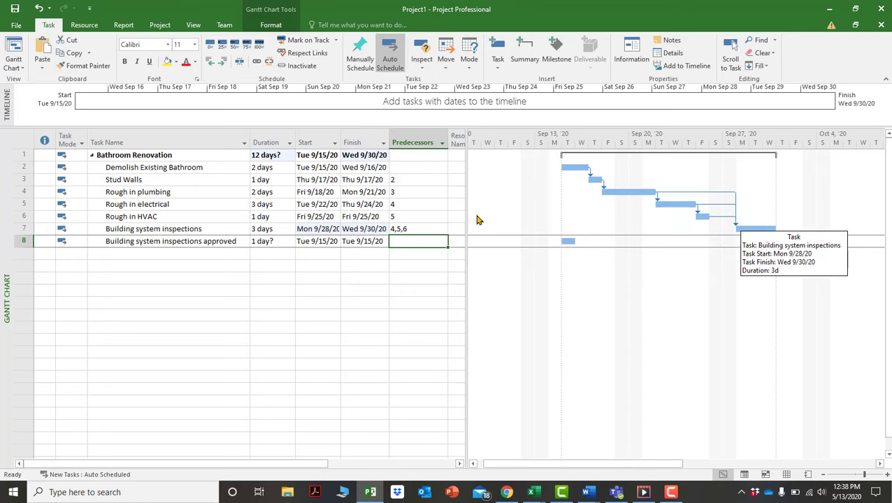
Reduce the predecessors of Building system inspections to task 6 only.
click(427, 230)
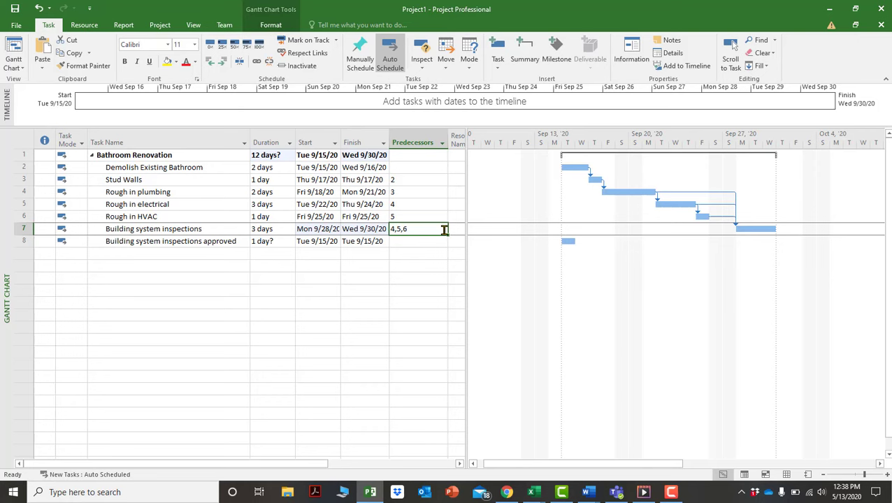
key(BackSpace)
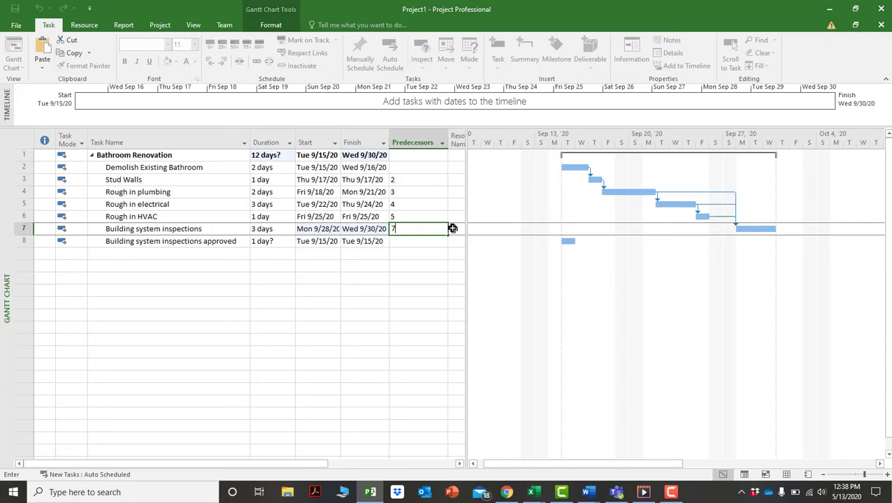
key(Return)
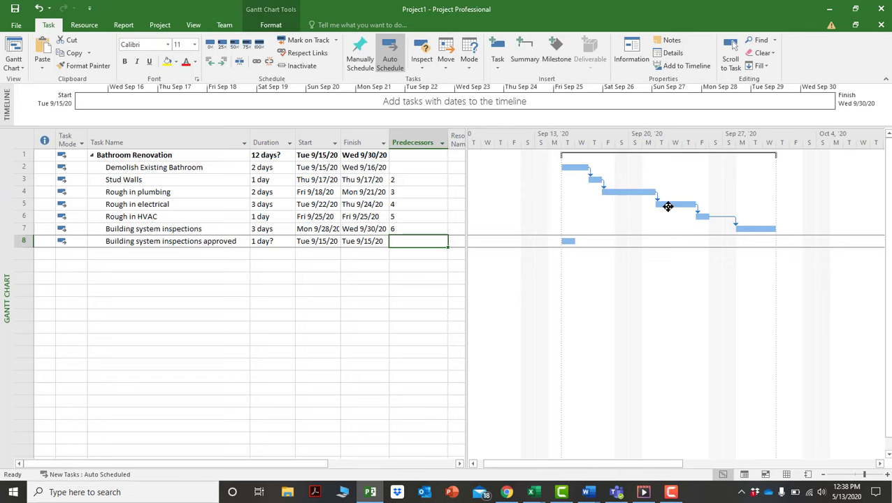
mouse_move(668, 207)
click(402, 232)
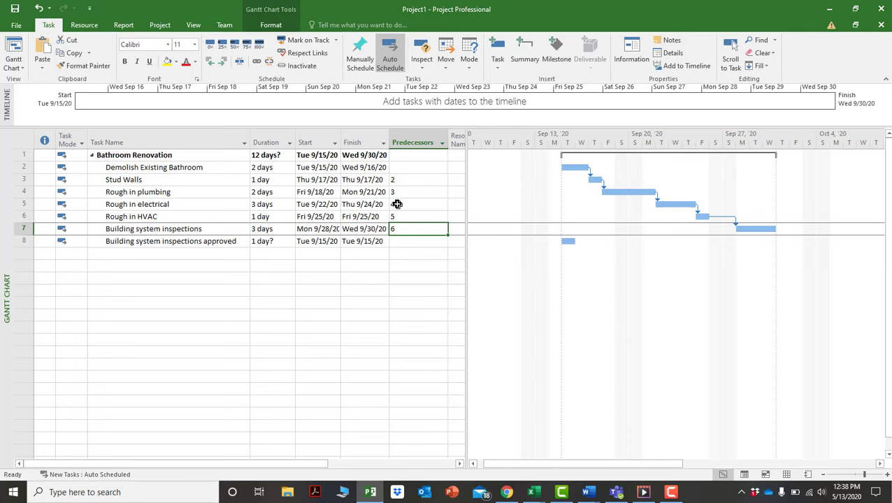
Clear the predecessors of Rough in electrical, Rough in HVAC and Building system inspections.
click(396, 205)
key(BackSpace)
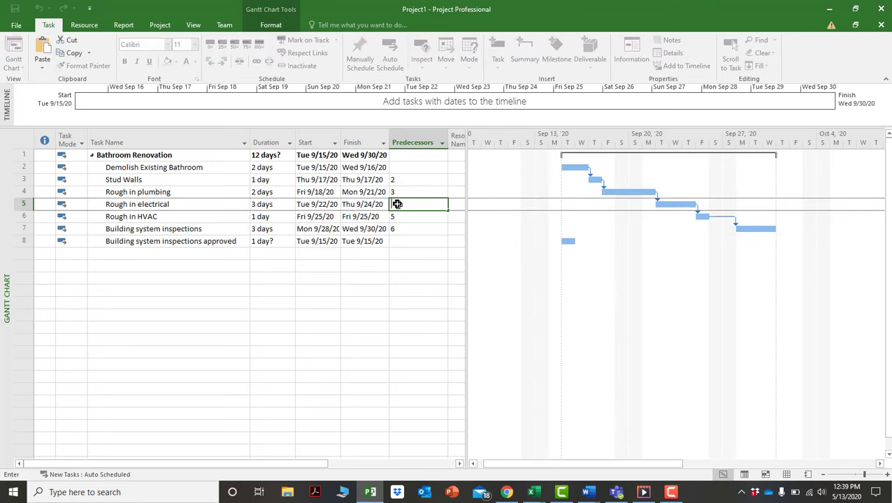
key(Return)
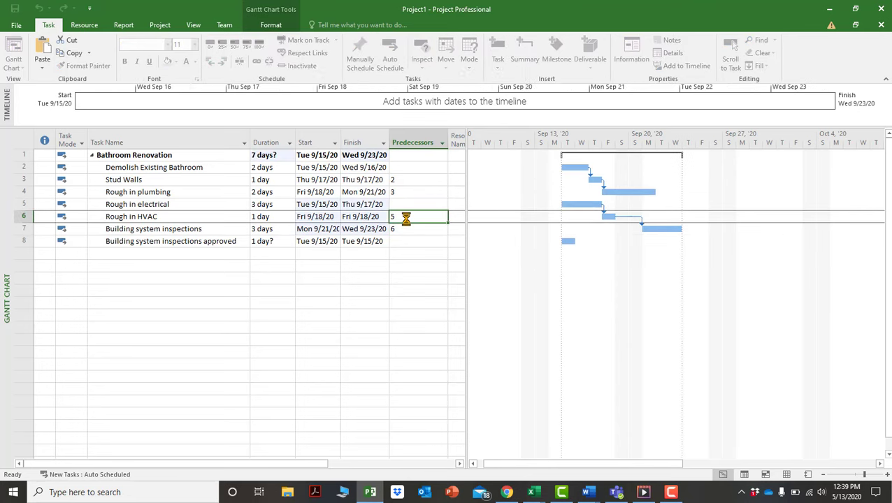
key(BackSpace)
key(Return)
key(BackSpace)
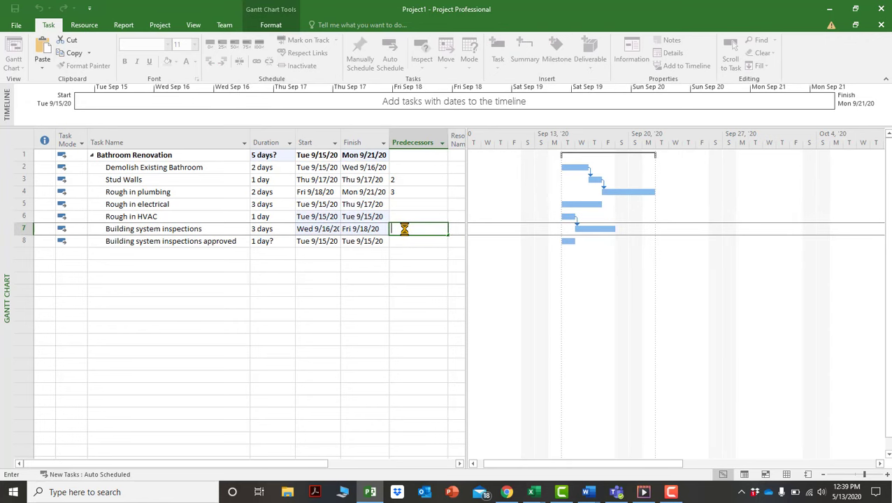
click(412, 268)
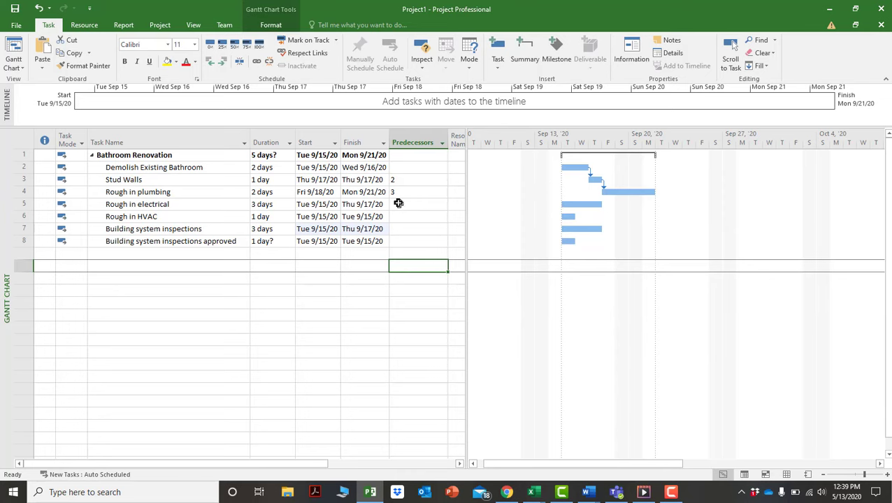
Set the predecessor of both Rough in electrical and Rough in HVAC to task 3.
click(399, 203)
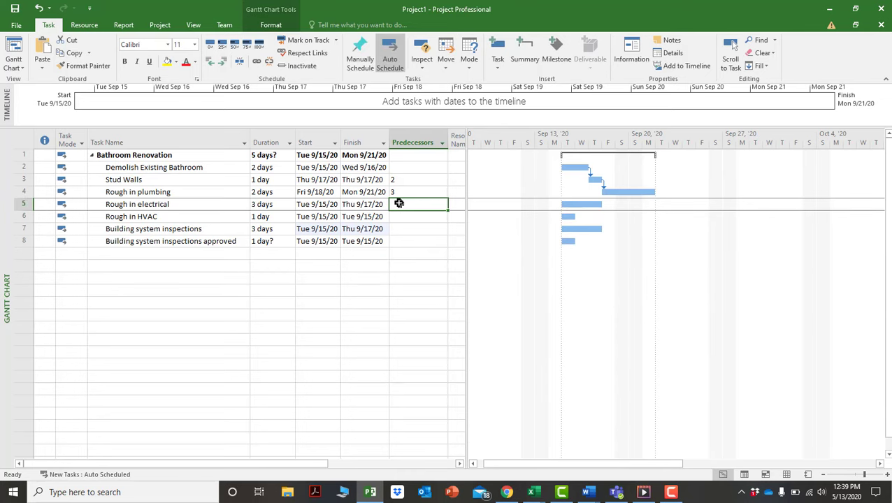
text(3)
key(Return)
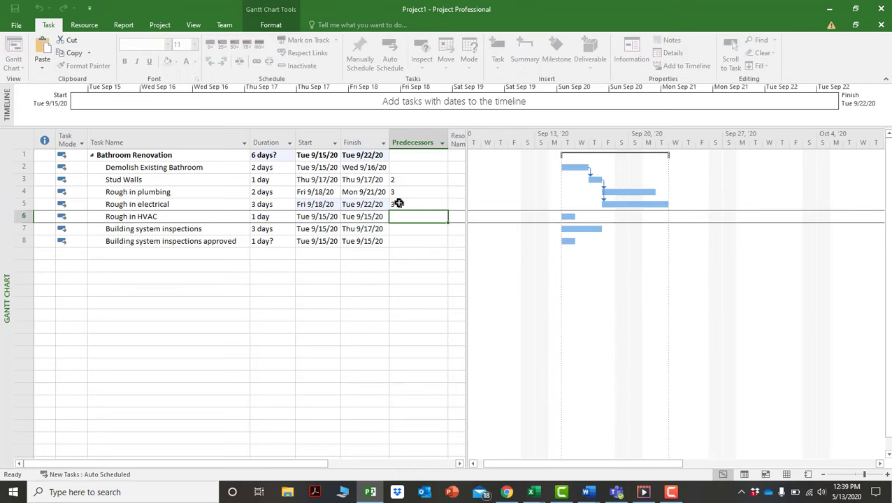
text(3)
key(Return)
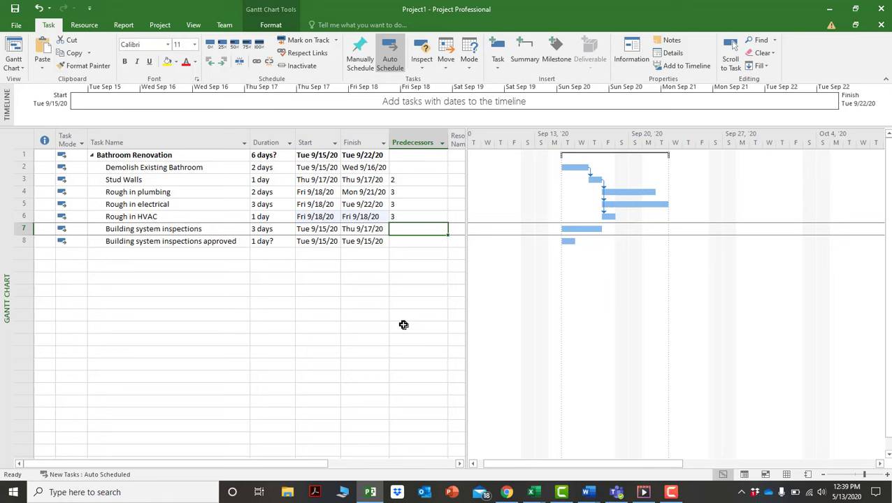
Set the predecessors of Building system inspections to 4,5,6 and of Building system inspections approved to 7.
text(4,)
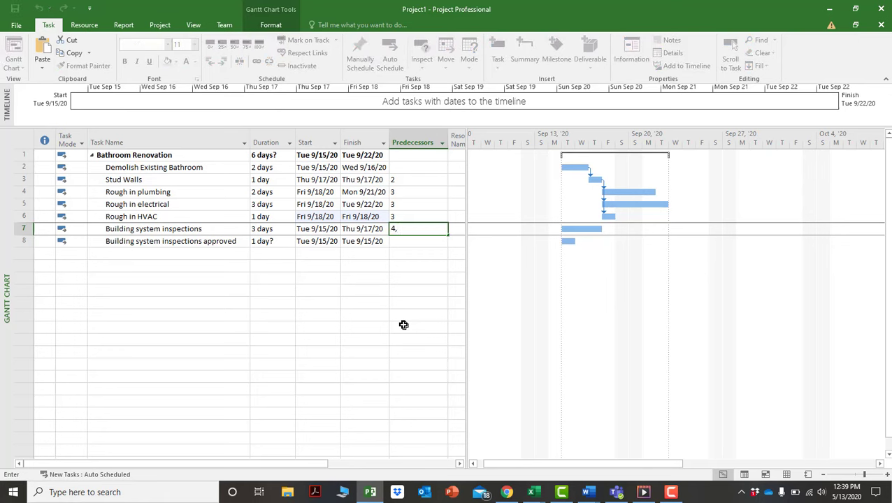
text(5,6)
key(Return)
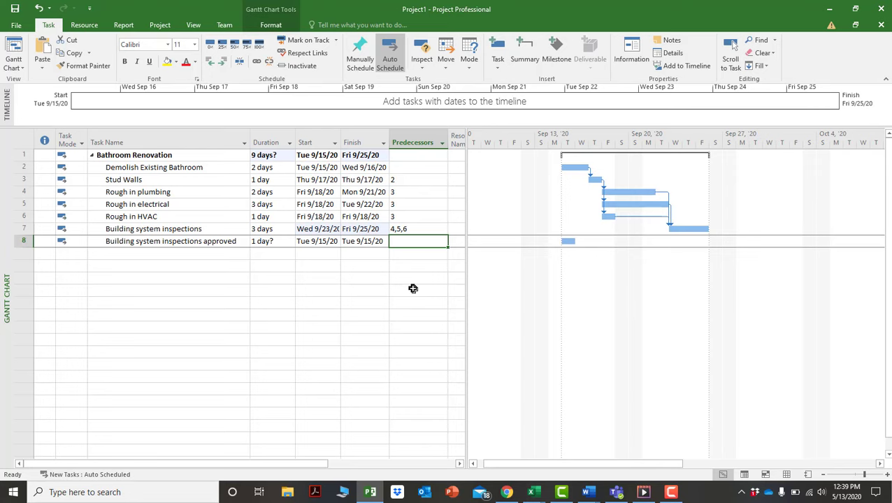
text(7)
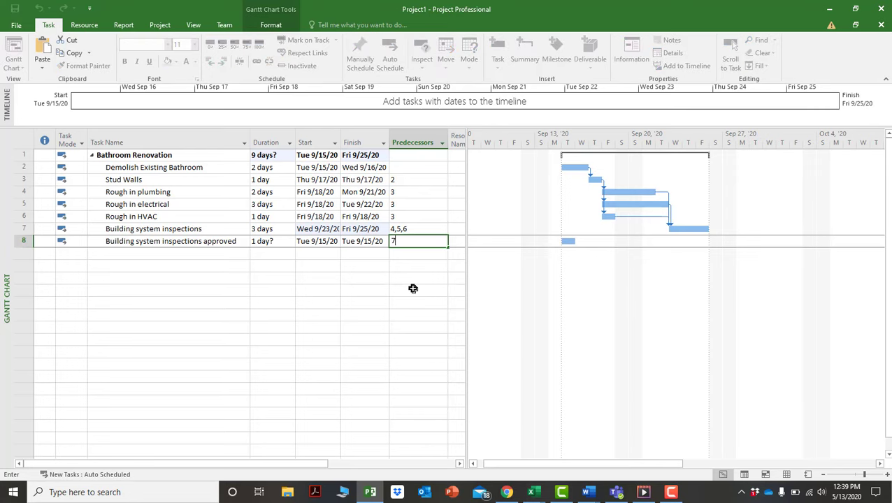
key(Return)
click(335, 294)
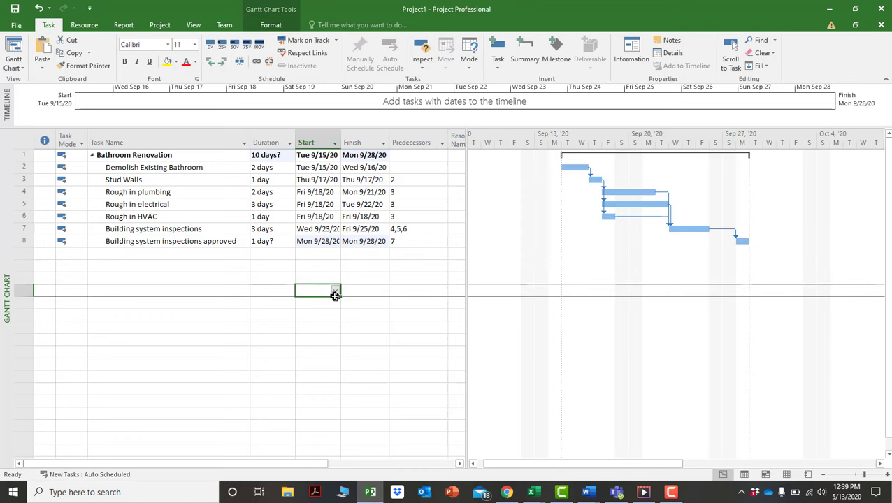
Set the duration of Building system inspections approved to 0 days to make it a milestone.
click(274, 244)
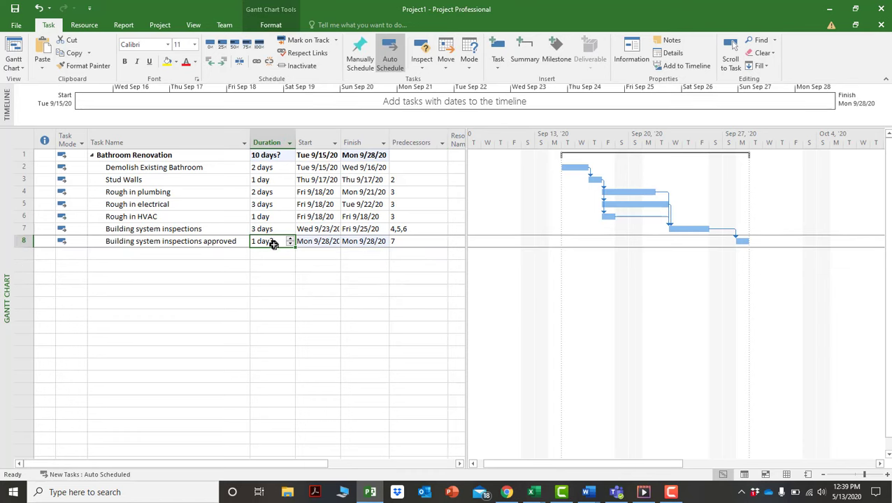
click(226, 298)
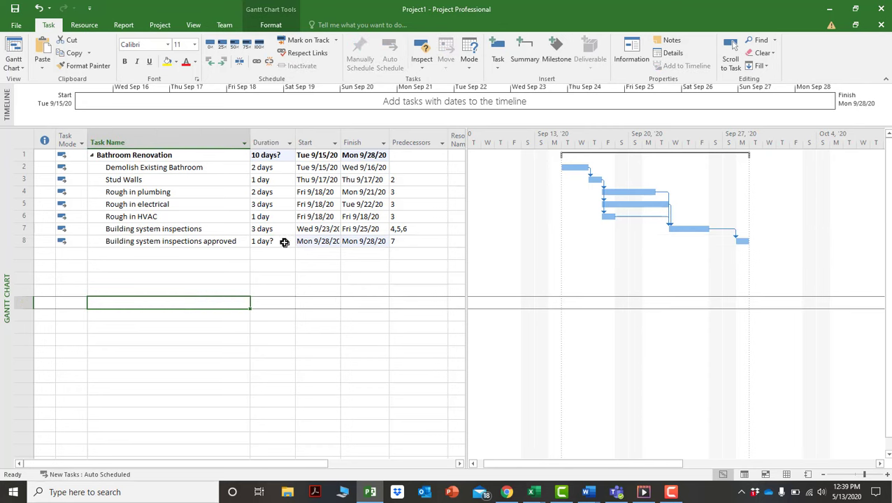
click(284, 242)
text(0)
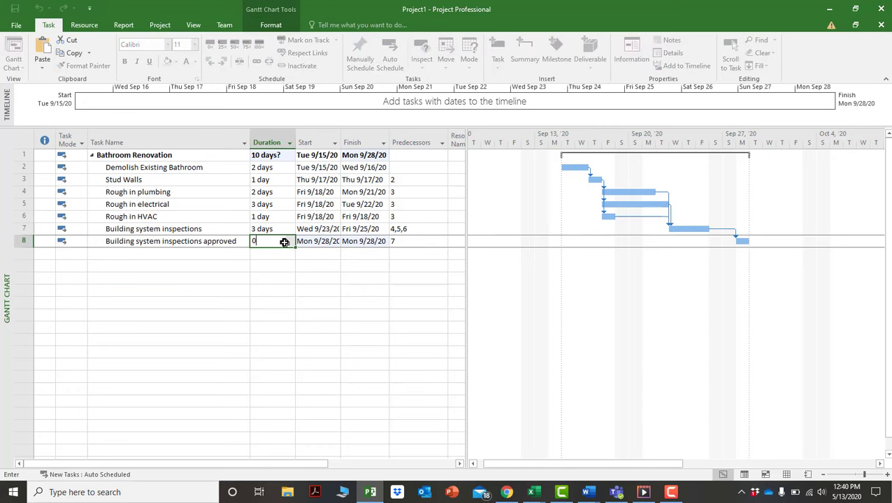
key(Return)
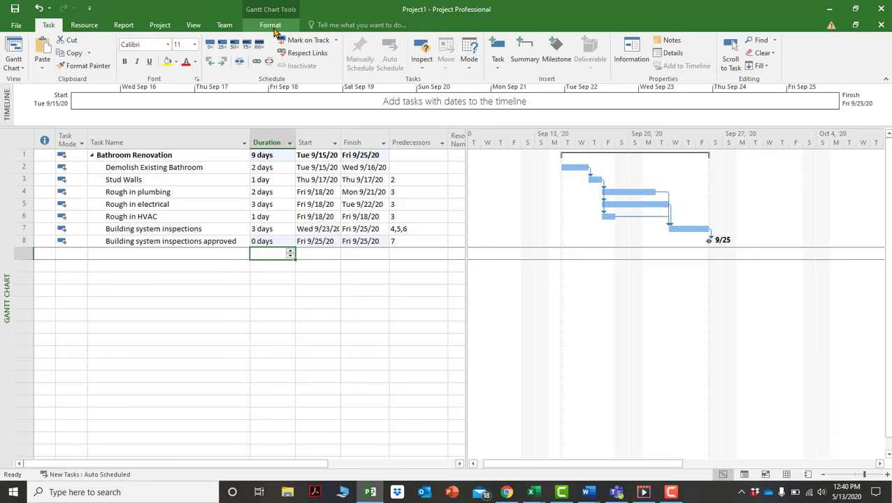
Turn on the Critical Tasks bar style in the Gantt chart.
click(193, 26)
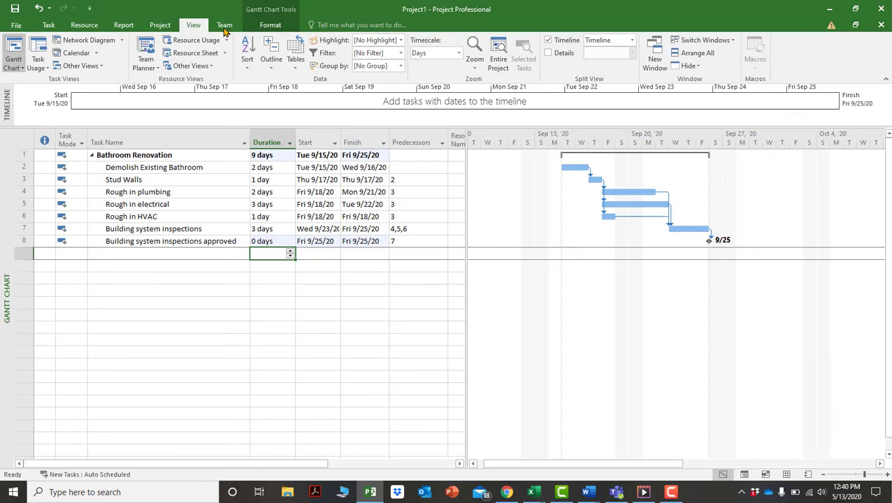
click(272, 26)
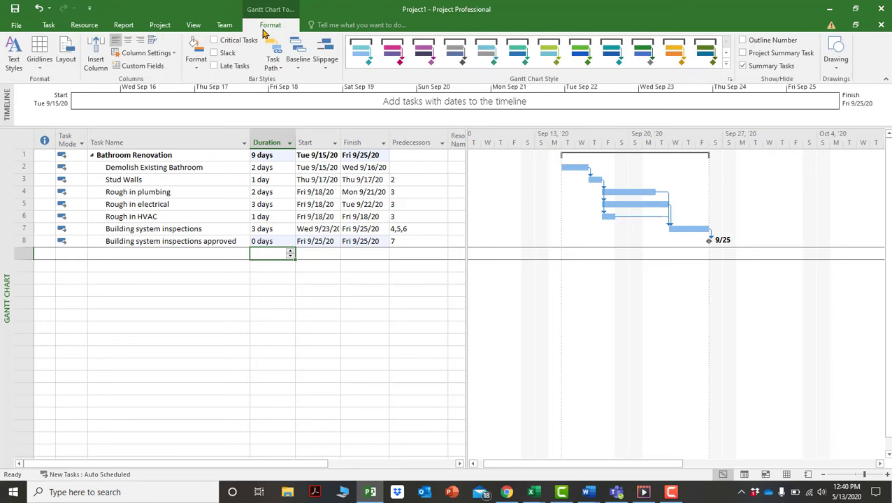
click(214, 41)
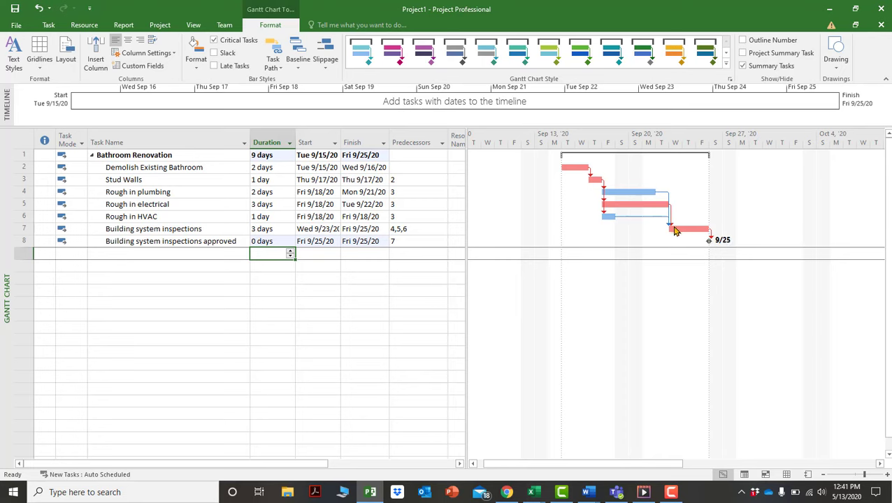
mouse_move(714, 240)
Widen the task table and change the predecessors of Building system inspections to 4,6.
drag(467, 230, 530, 229)
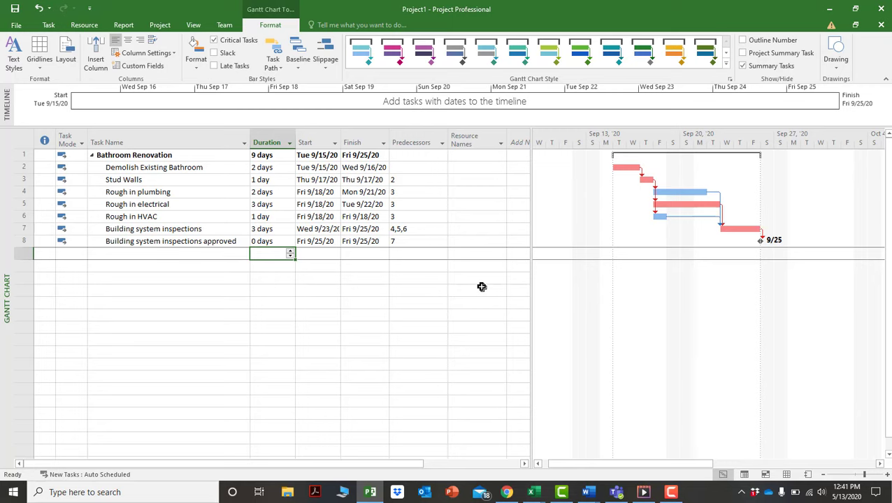
click(405, 229)
key(F2)
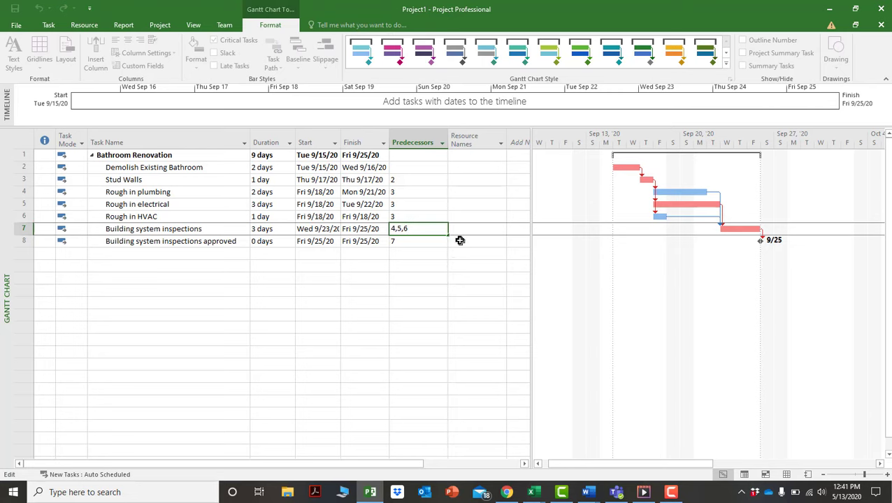
key(BackSpace)
key(BackSpace)
key(Return)
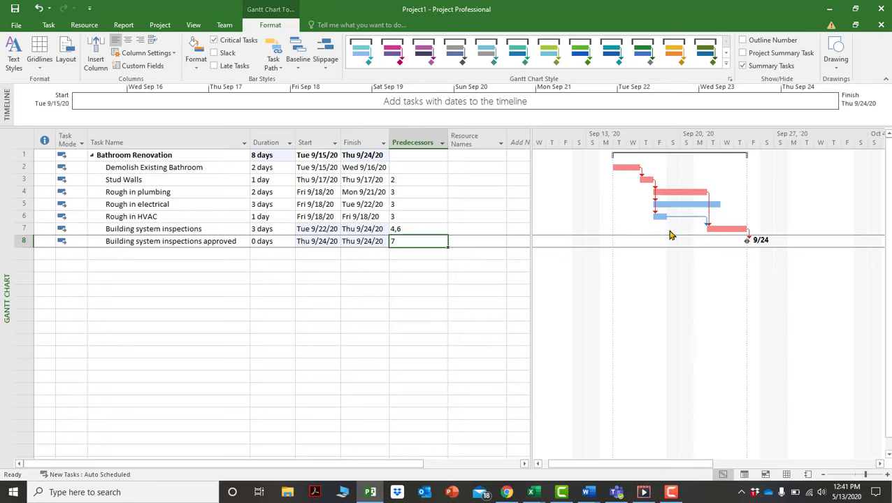
Set the duration of the Rough in electrical task to 5 days.
click(280, 217)
click(286, 204)
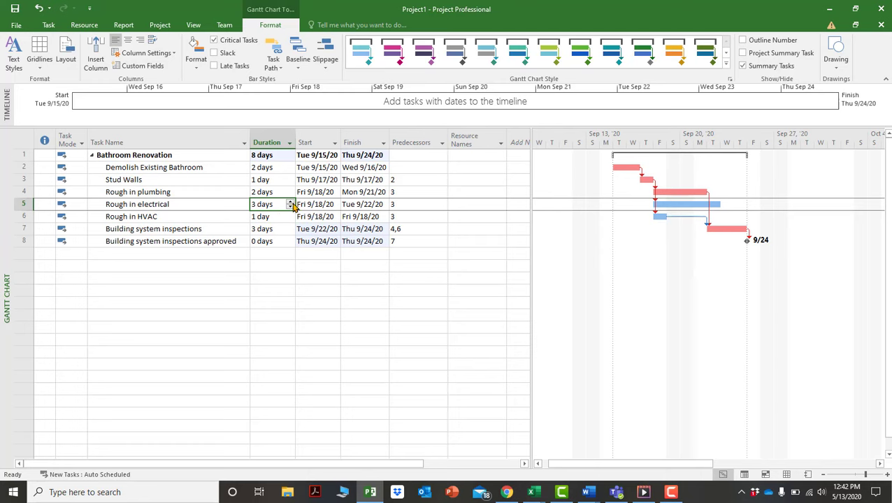
click(290, 202)
click(290, 202)
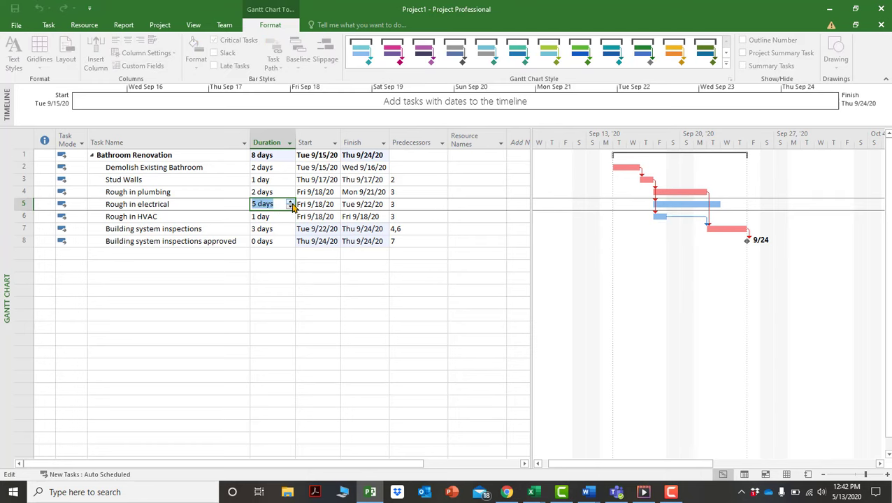
click(243, 278)
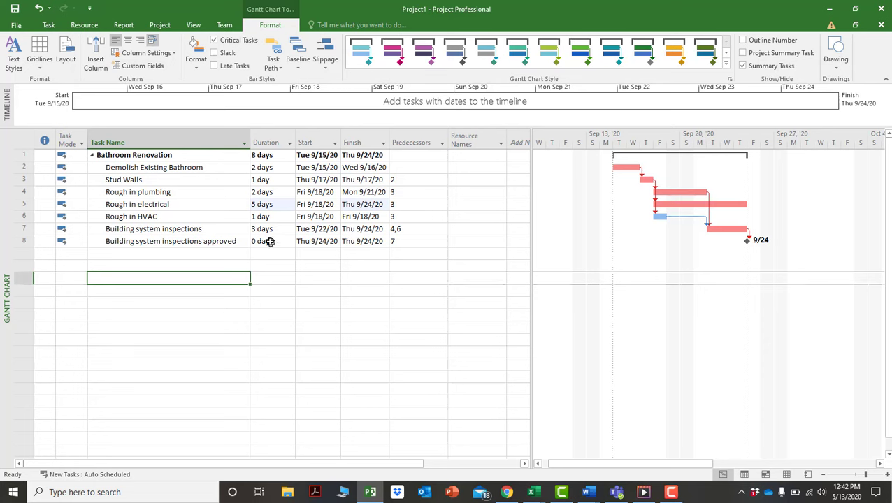
Increase the duration of Rough in electrical to 6 days.
click(273, 206)
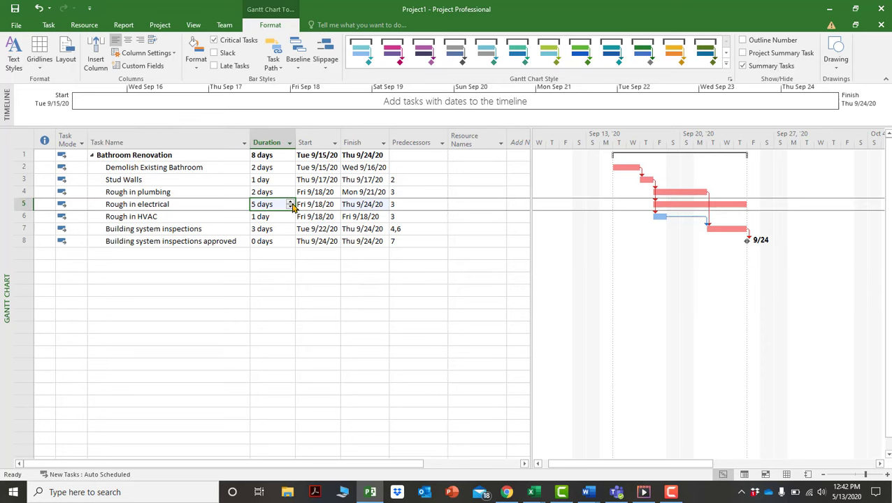
click(291, 202)
click(231, 275)
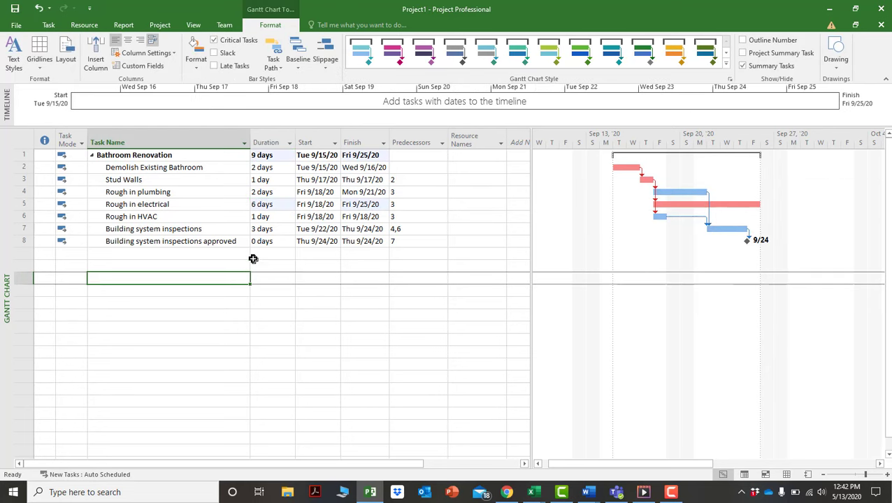
Reduce the duration of Rough in electrical to 3 days.
click(283, 204)
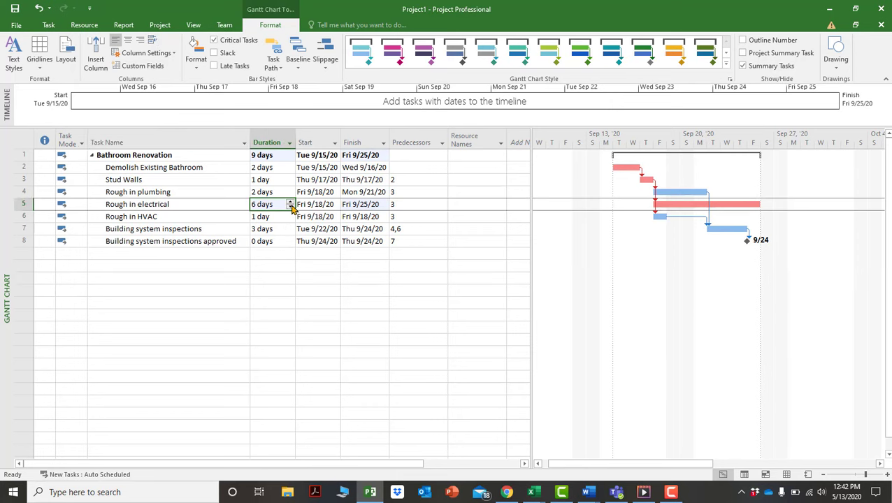
click(290, 207)
click(290, 207)
click(290, 207)
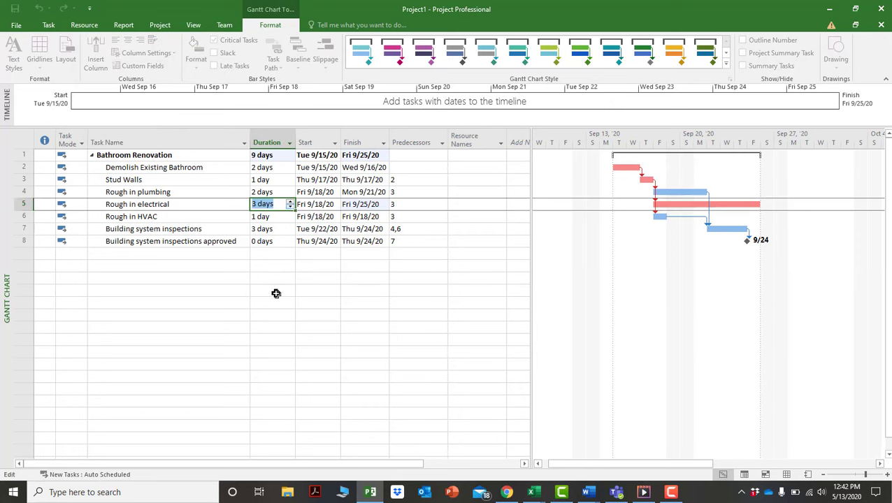
click(275, 292)
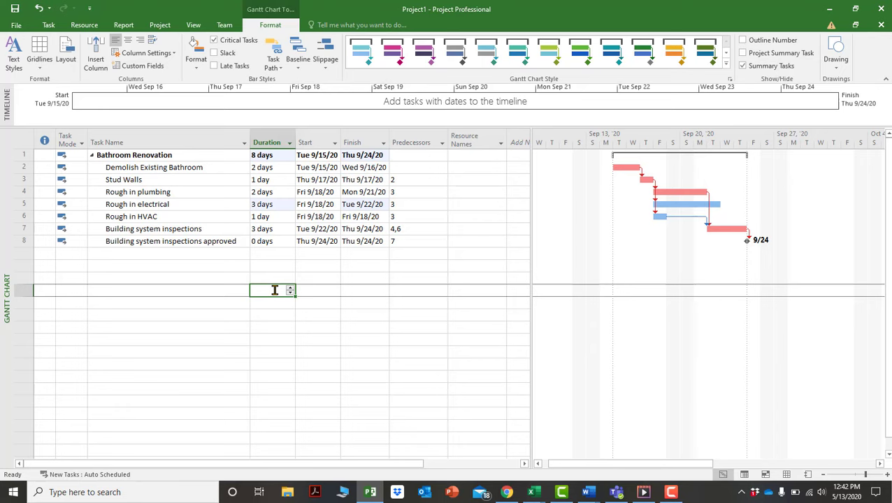
Try changing the predecessors of Building system inspections to 4,9, and undo that edit.
click(407, 229)
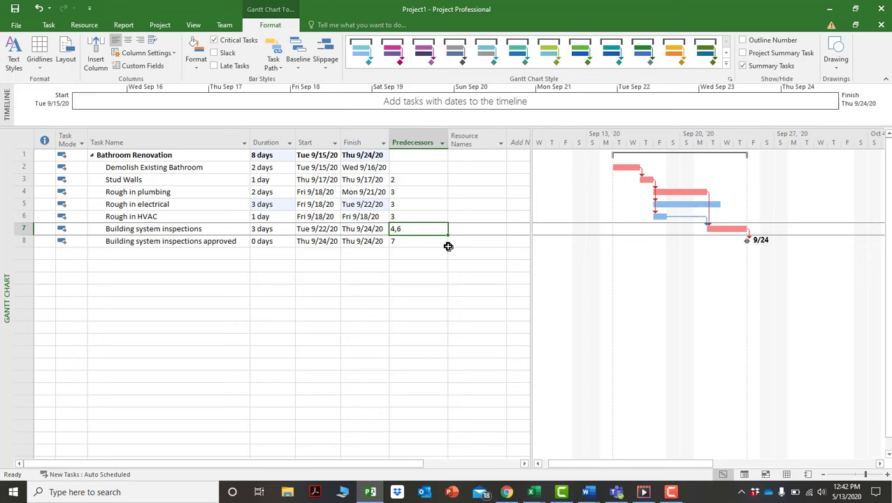
text(4,5)
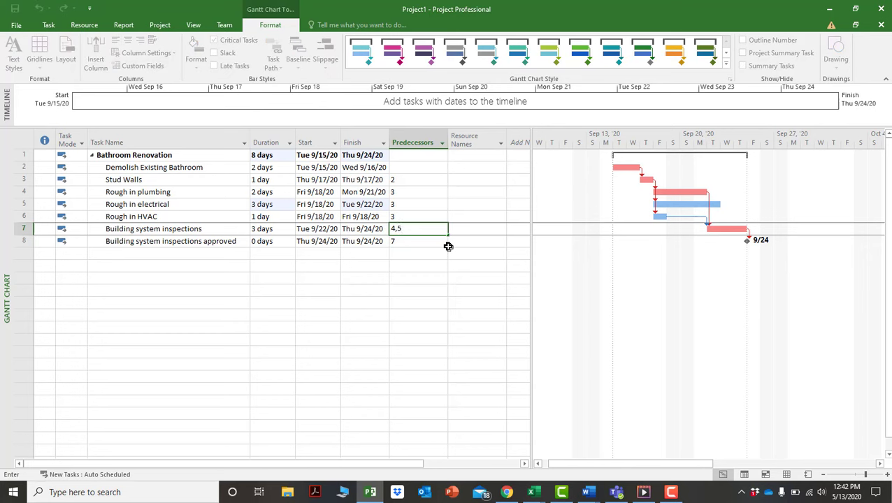
key(BackSpace)
text(9)
key(Return)
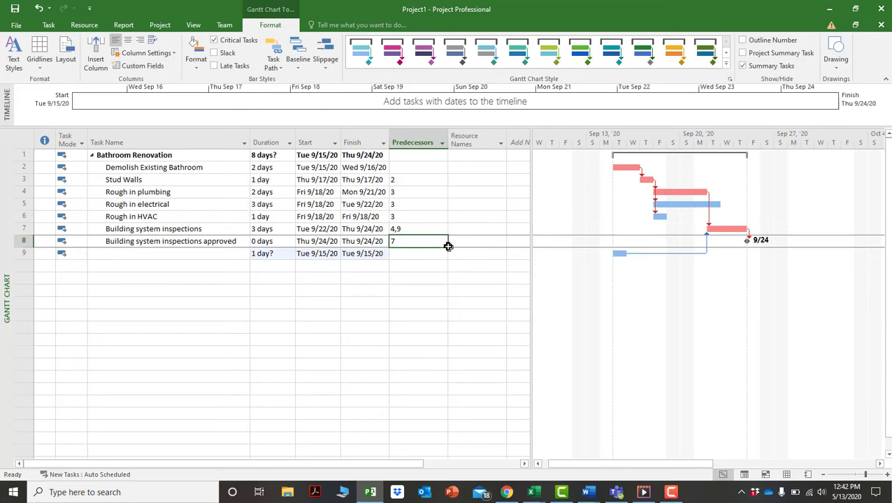
click(39, 8)
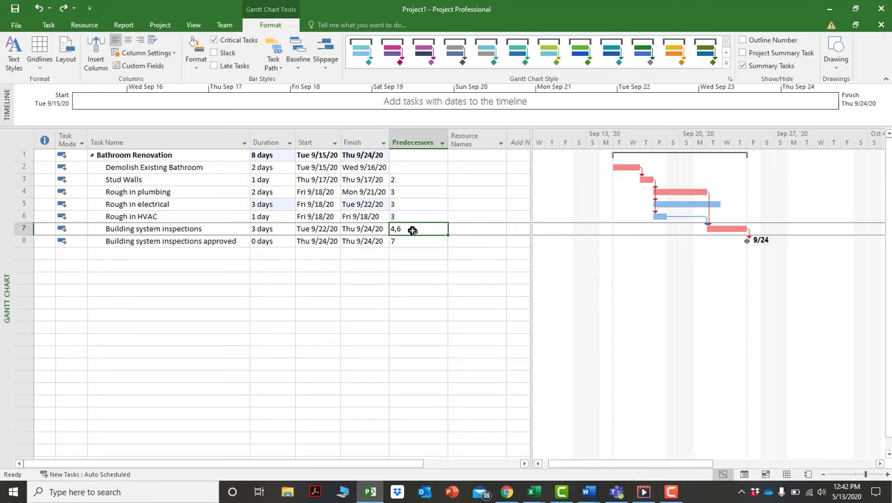
Set the predecessors of Building system inspections to 4,5,6 so that it also depends on Rough in electrical.
text(4,)
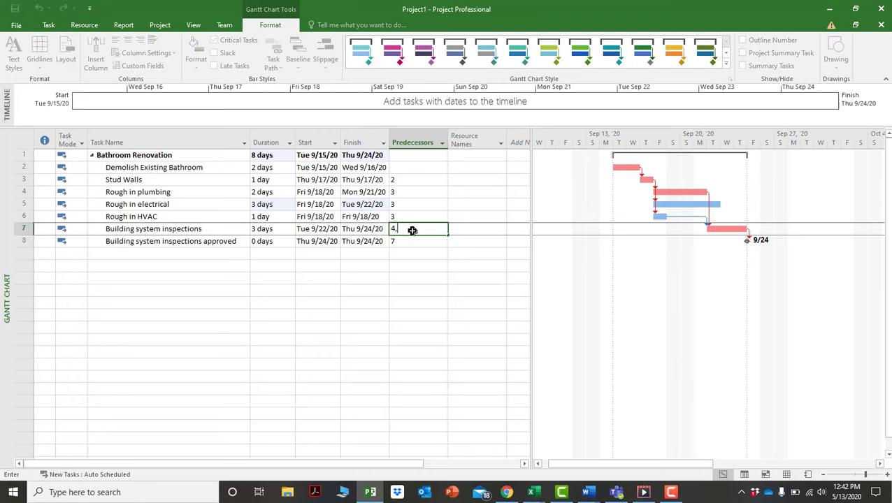
text(5,6)
key(Return)
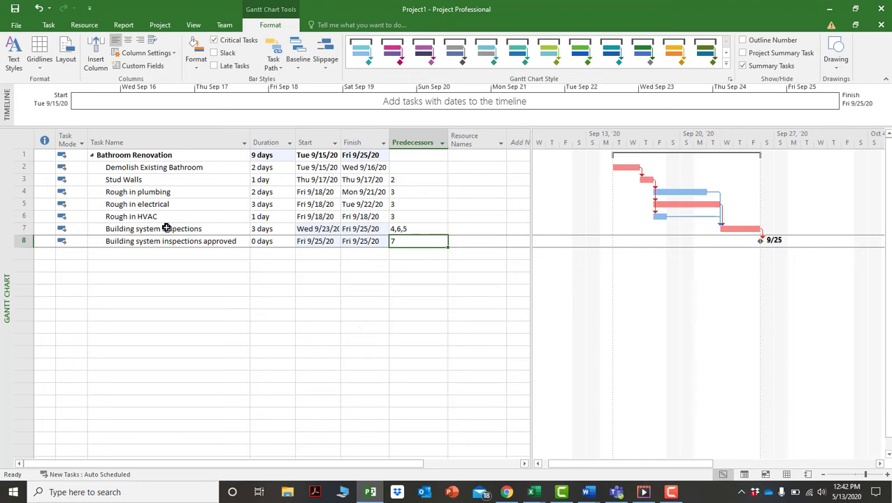
Extend the duration of the Rough in electrical task to 6 days.
click(272, 205)
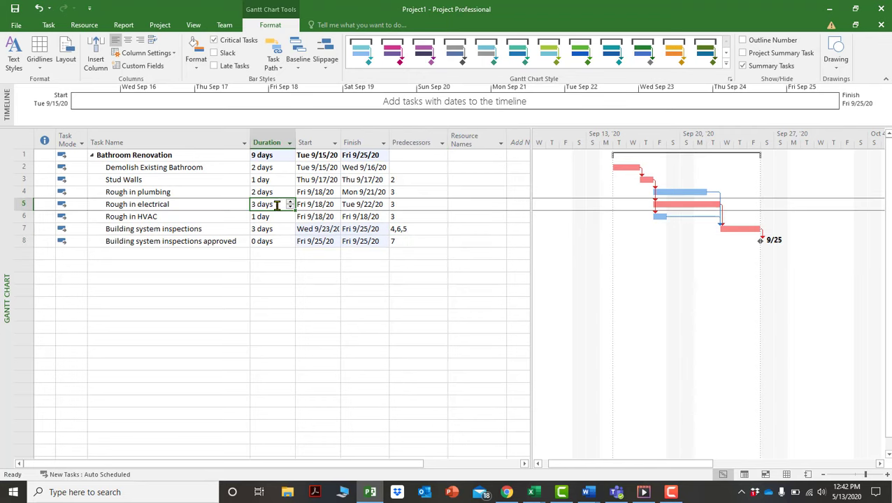
click(291, 203)
click(291, 202)
click(291, 202)
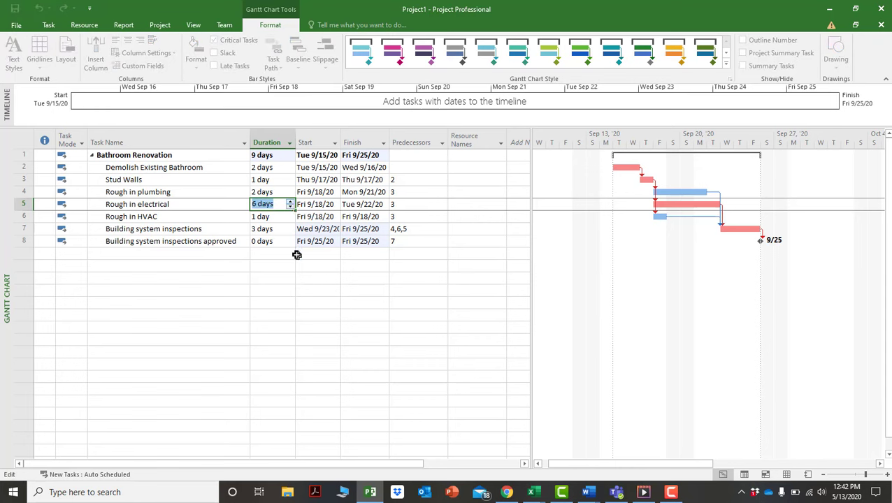
click(296, 279)
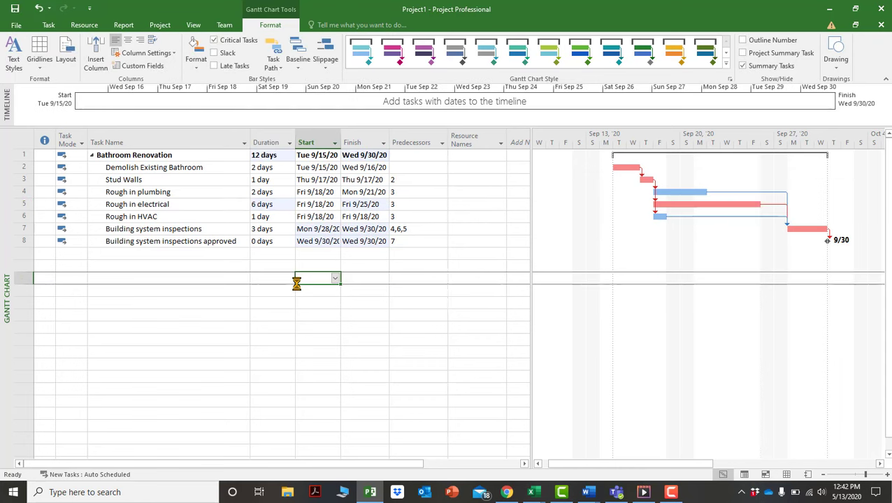